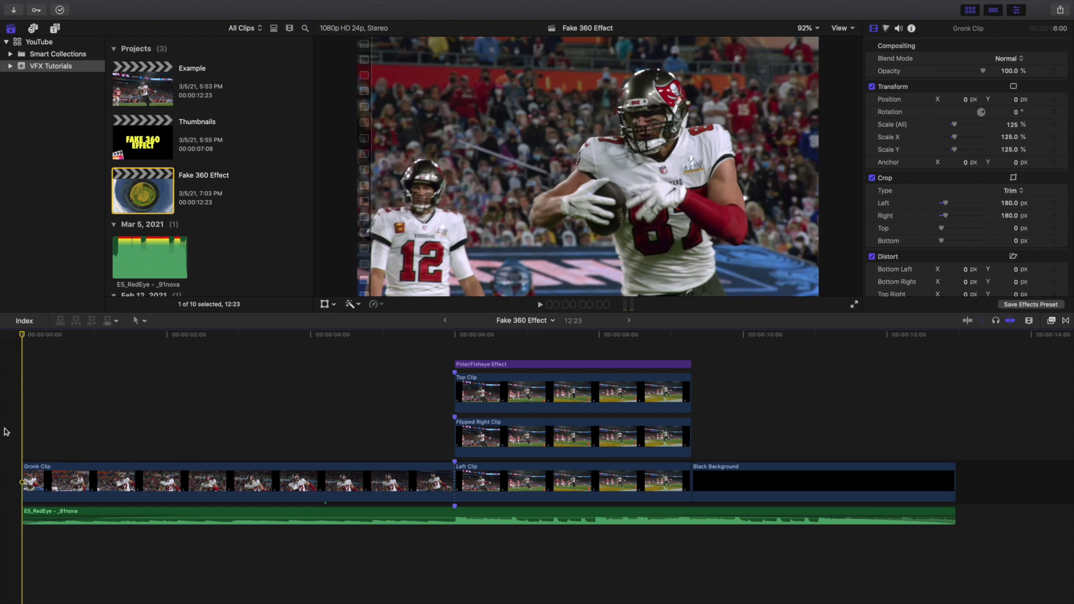
- Preview the finished tiny-planet effect, playing from the start and again from 6:00
key("space")
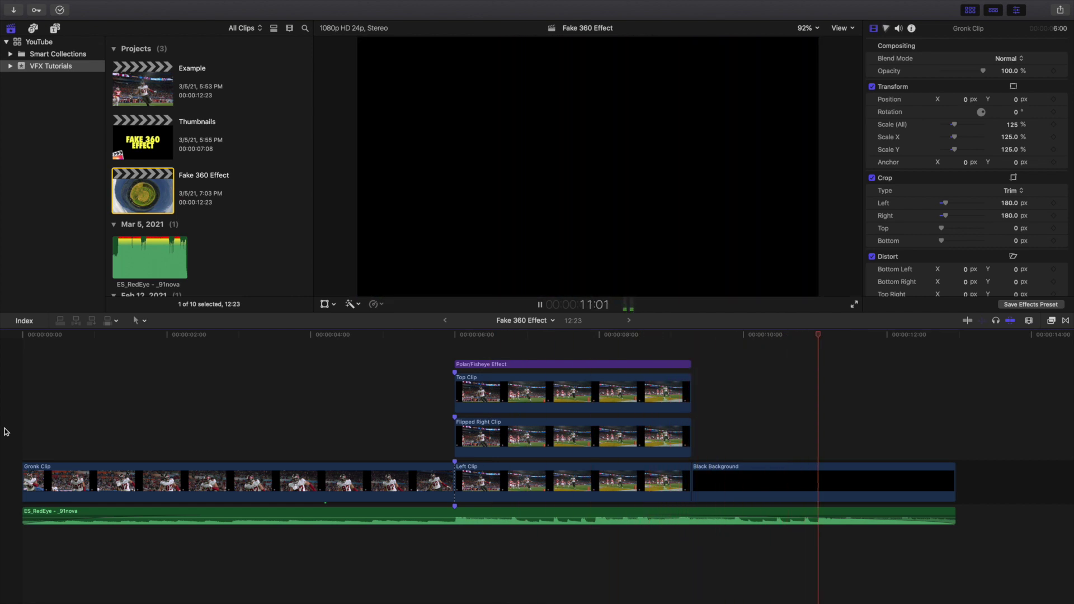
key("space")
key("Home")
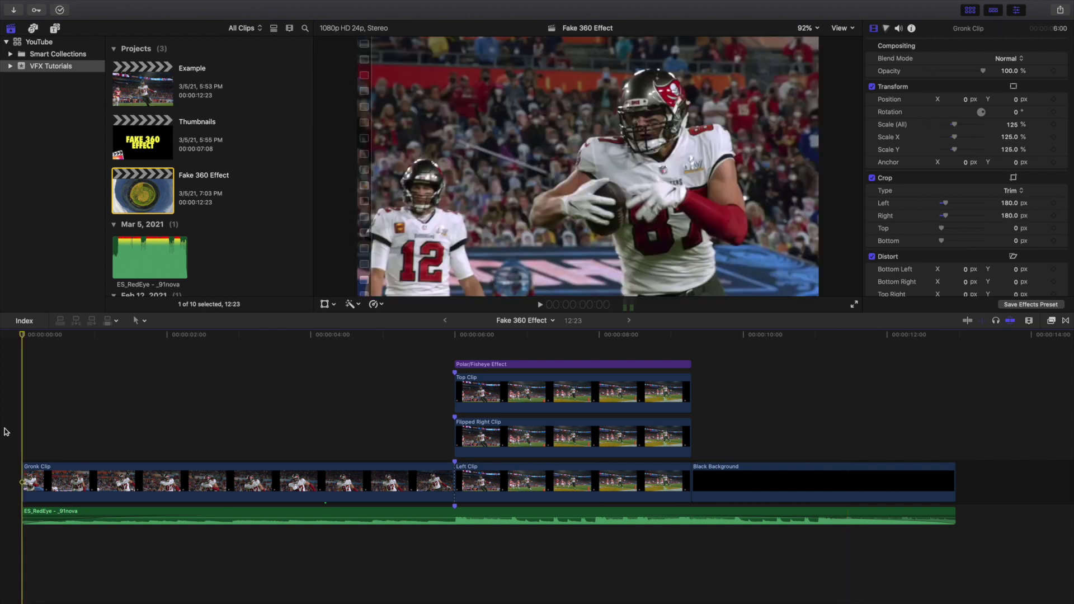
left_click(457, 350)
key("space")
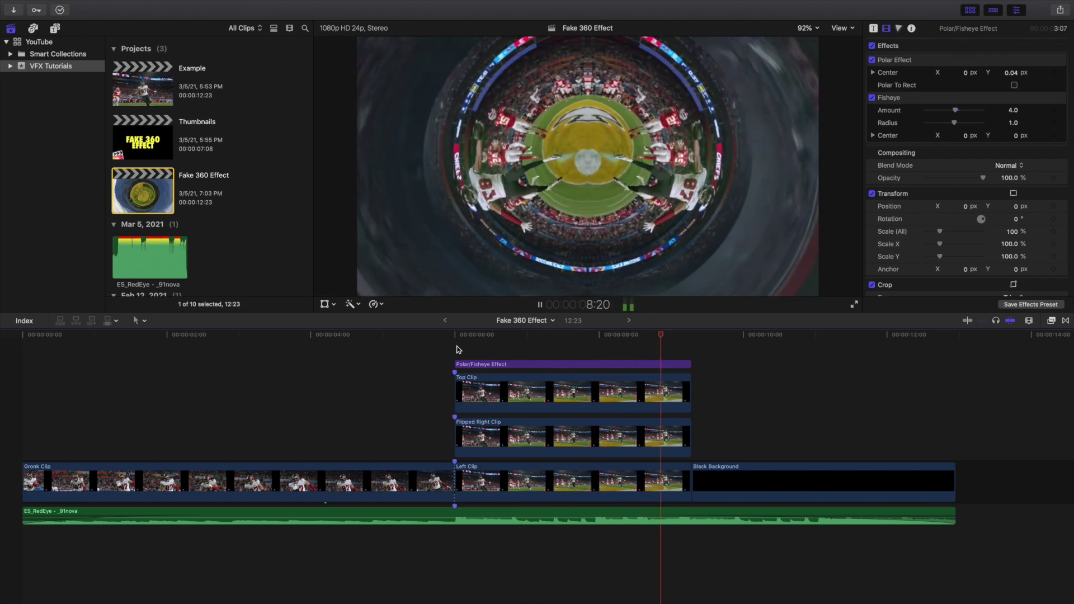
key("space")
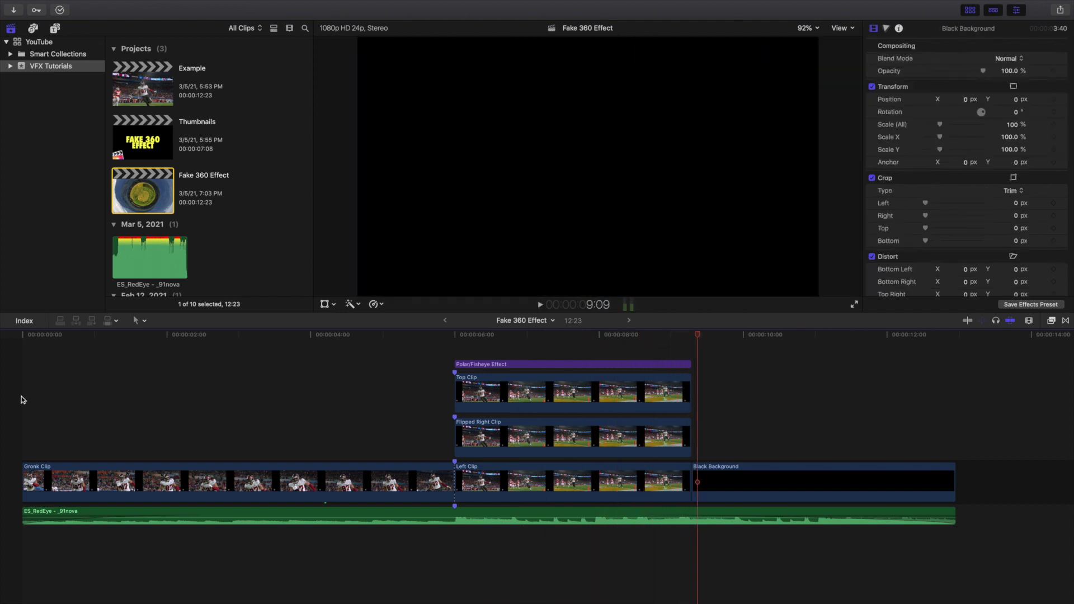
key("Home")
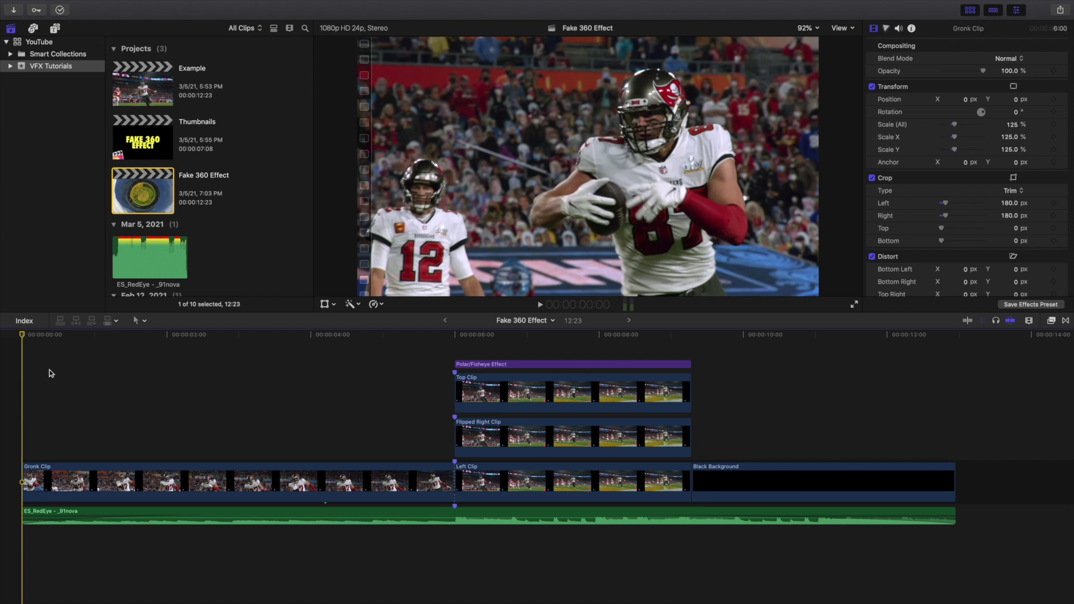
- Open the Example project and split Gronk Clip at exactly 6:00
double_click(153, 96)
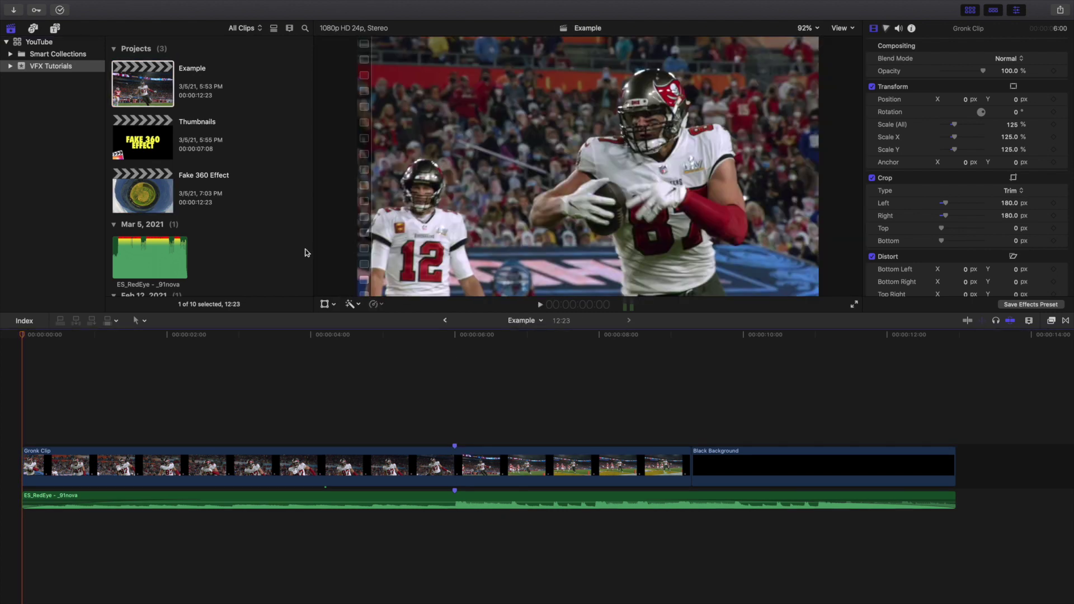
scroll(493, 358, "right", 3)
scroll(448, 361, "left", 2)
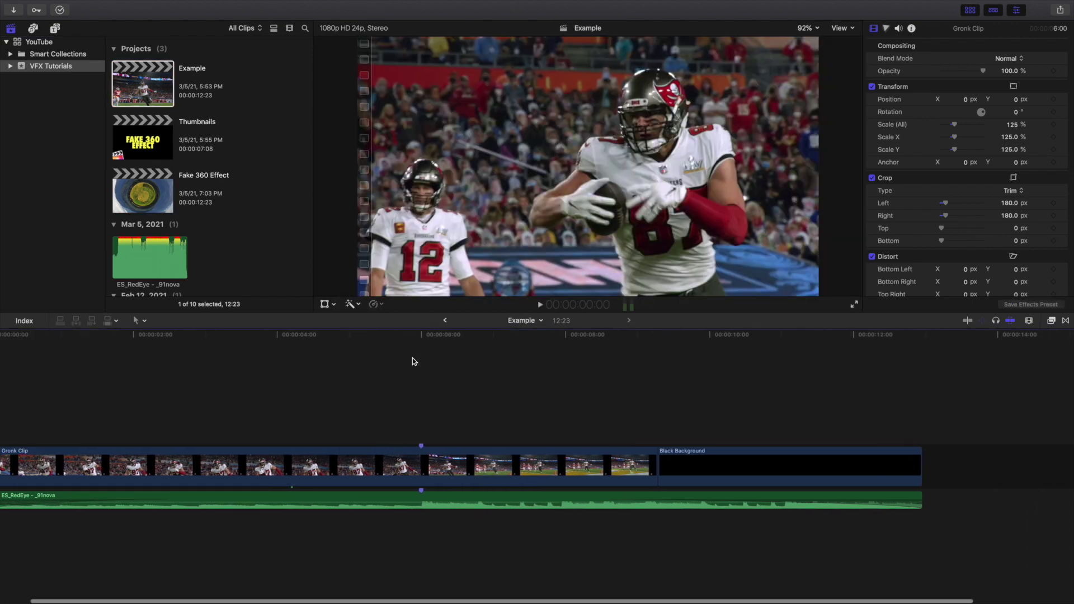
left_click(435, 355)
left_click(427, 355)
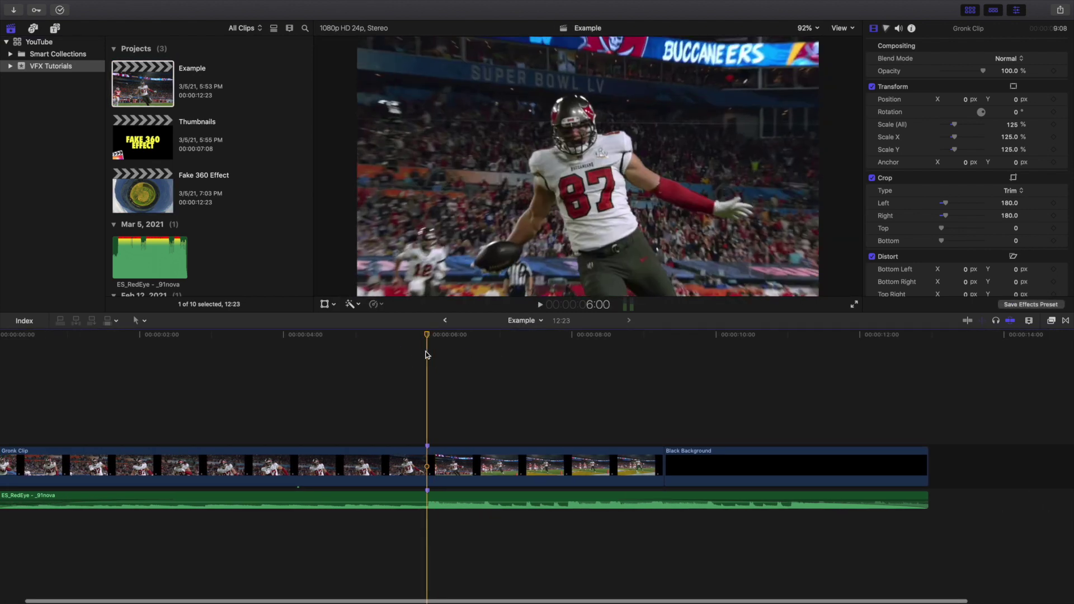
left_click(426, 453)
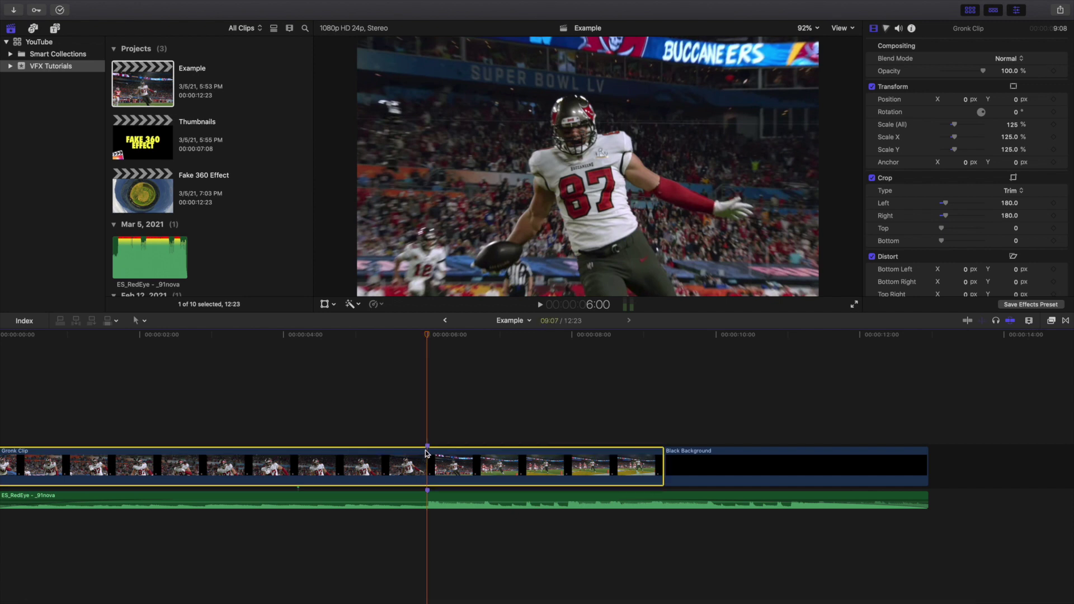
key("super+b")
left_click(509, 457)
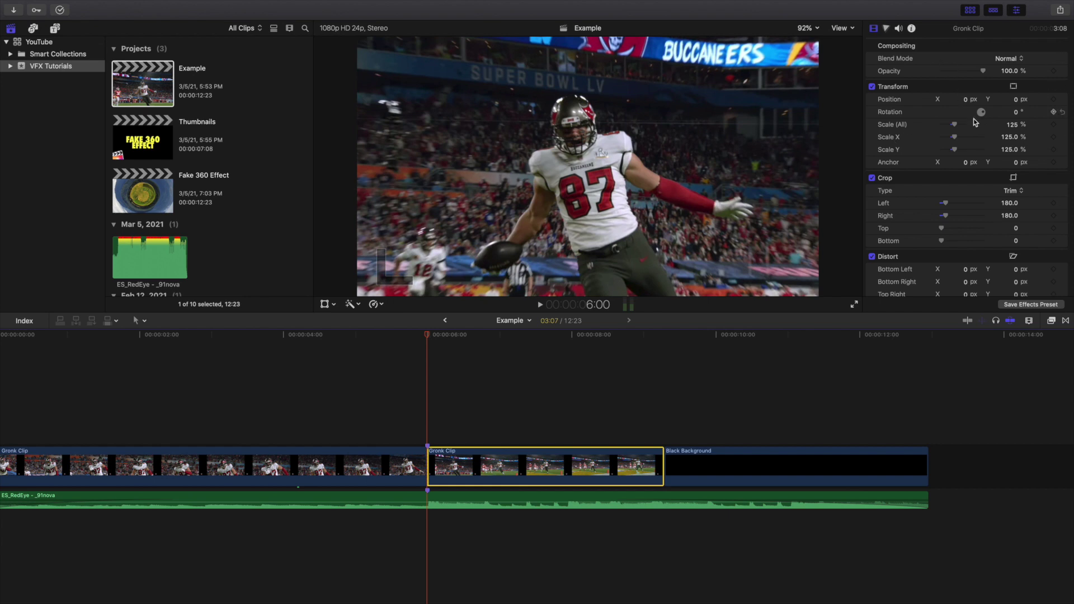
- Scale the second half of Gronk Clip to 70% and position it at -430, -240
left_click(1012, 125)
type("70")
key("Return")
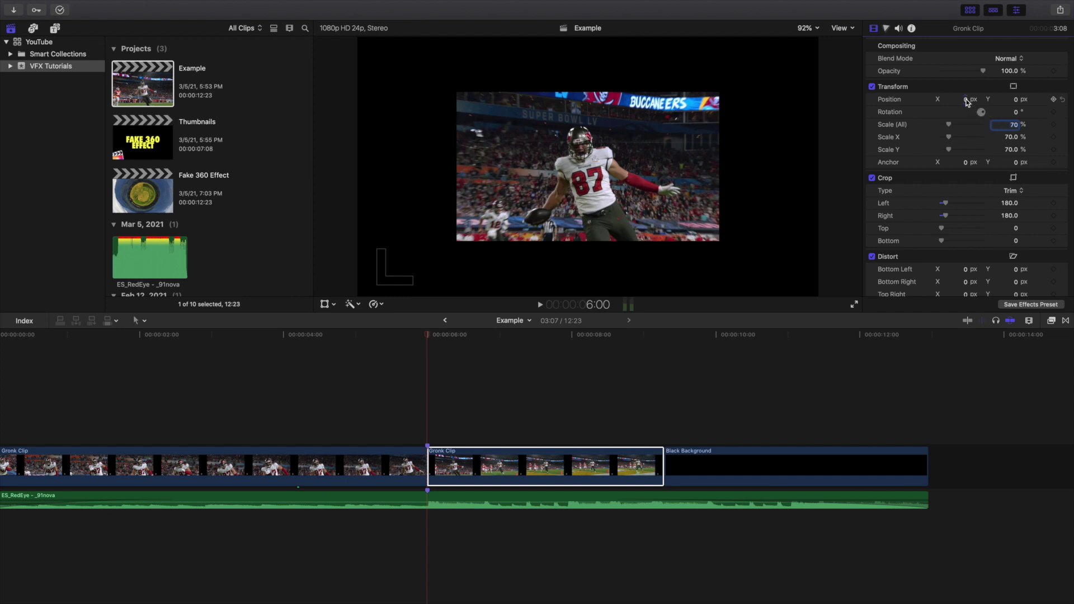
left_click(966, 99)
key("Return")
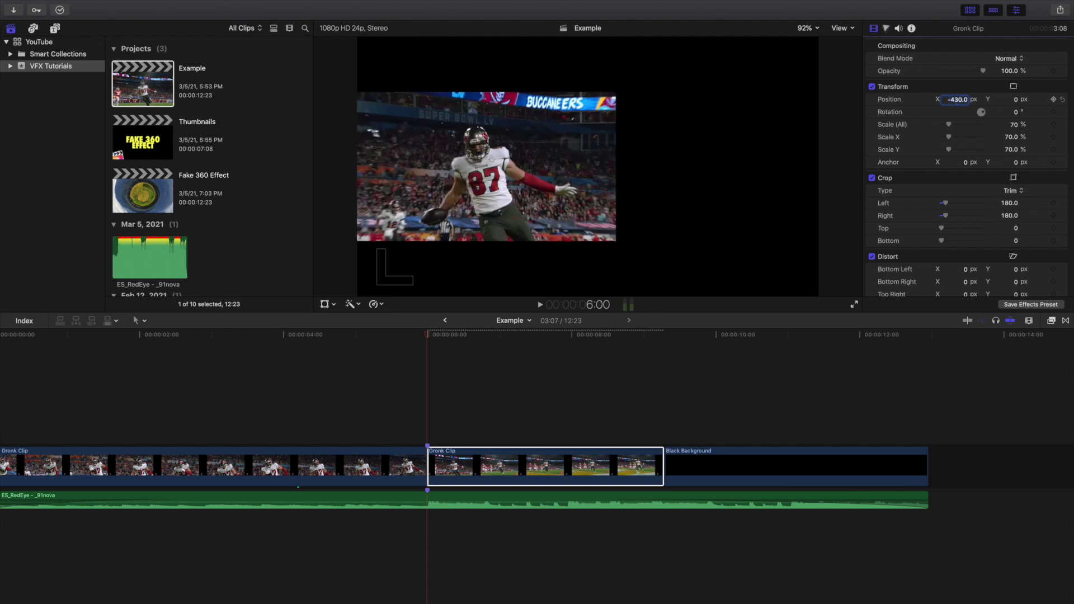
left_click(1015, 100)
type("-24")
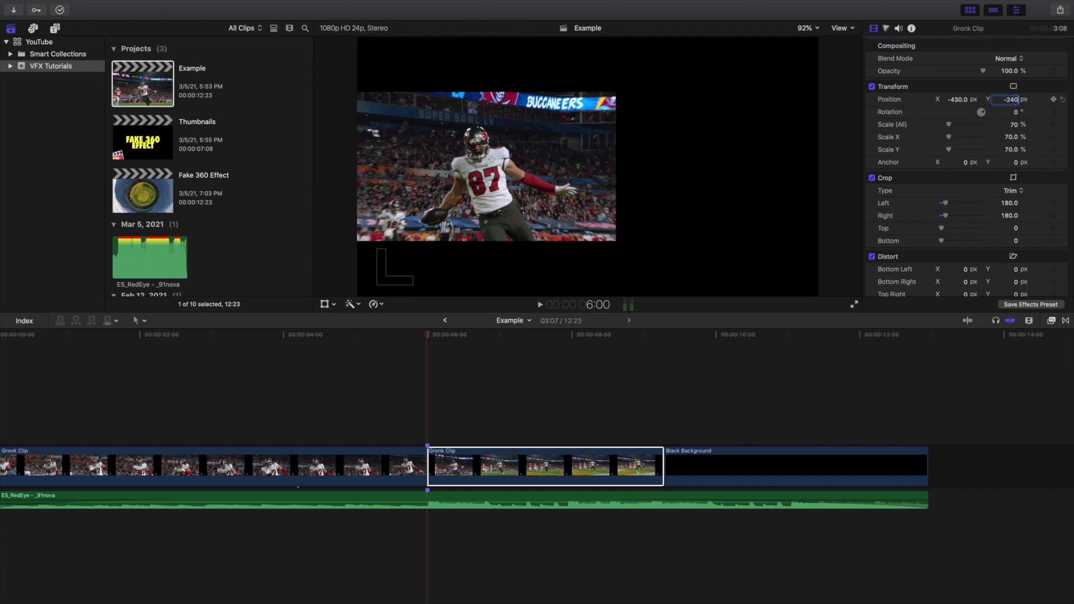
key("Return")
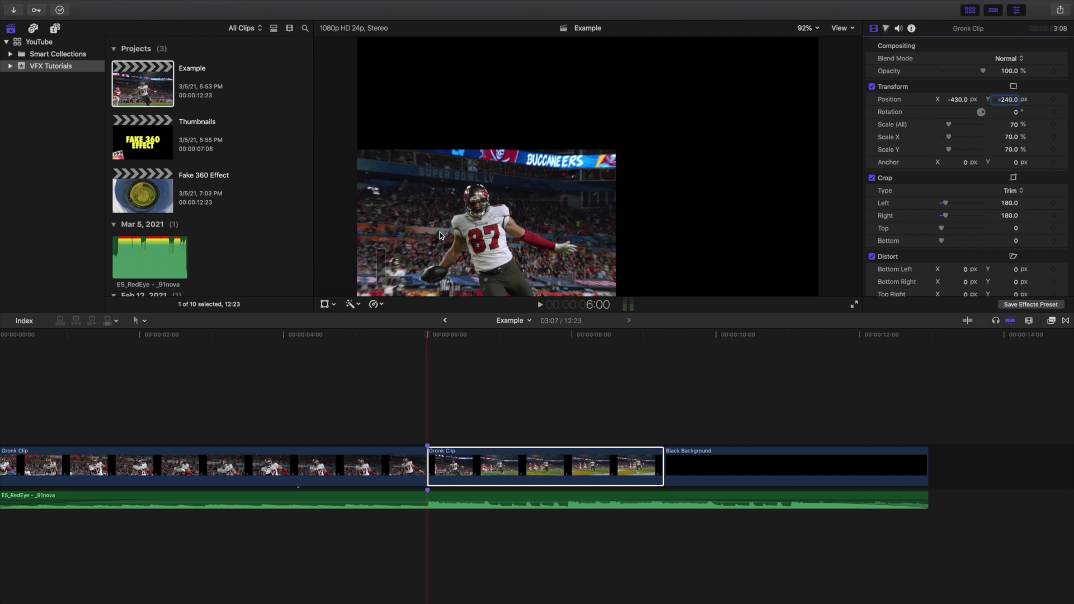
left_click(489, 458)
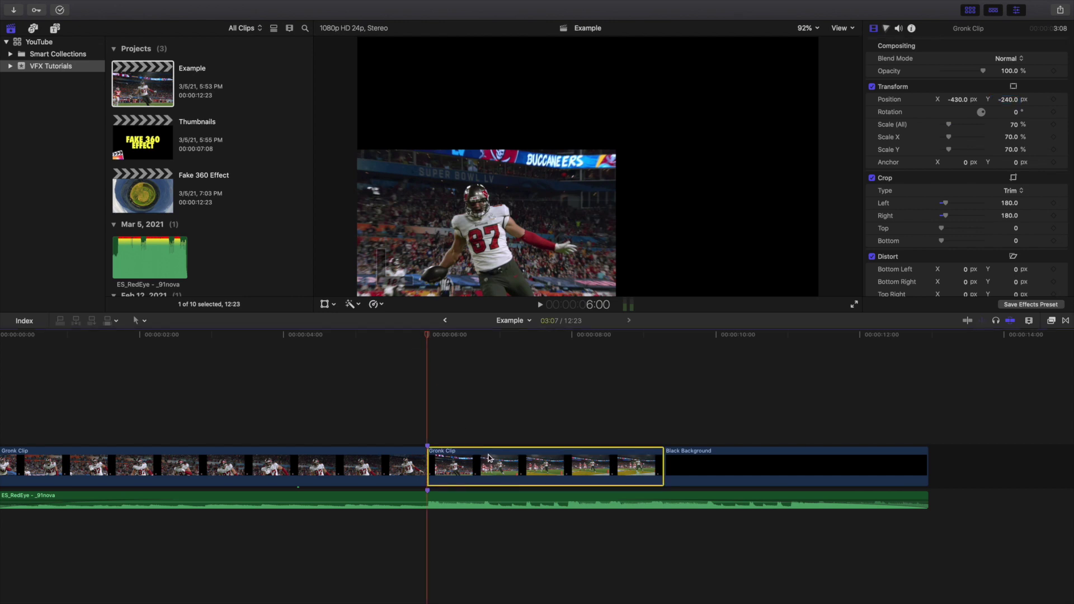
- Duplicate the shrunk clip onto a lane above and apply the Flipped effect to the copy
left_click_drag(493, 458, 499, 408)
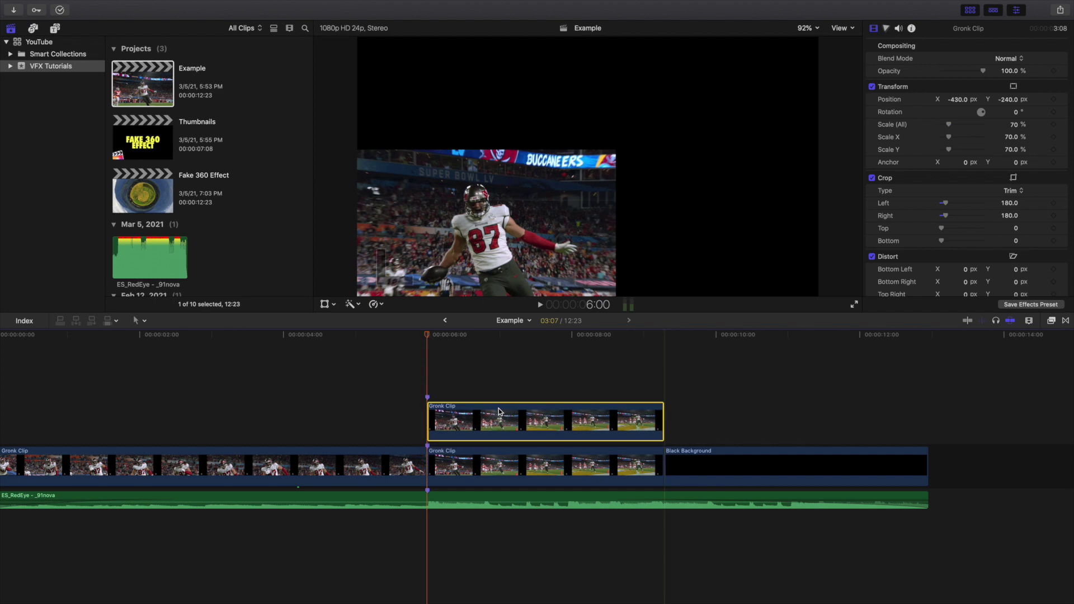
left_click(1052, 323)
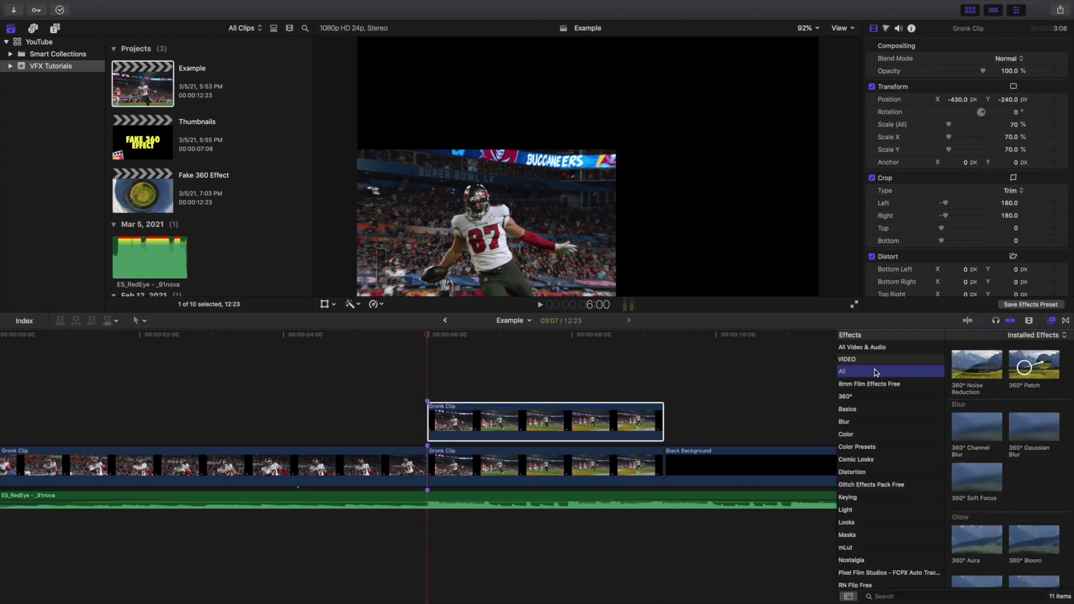
left_click(895, 597)
type("f")
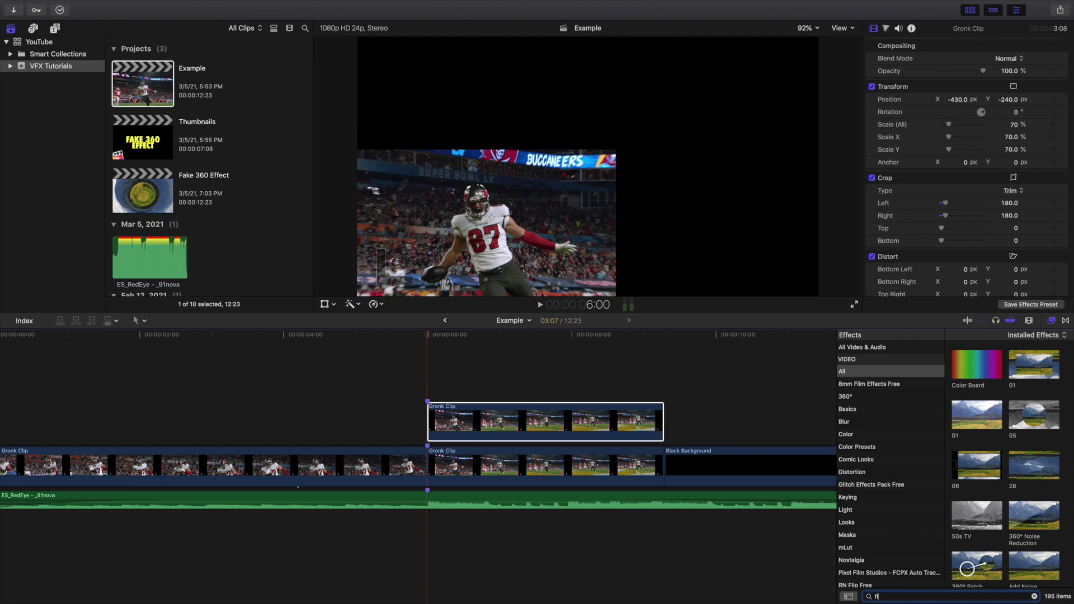
type("lipped")
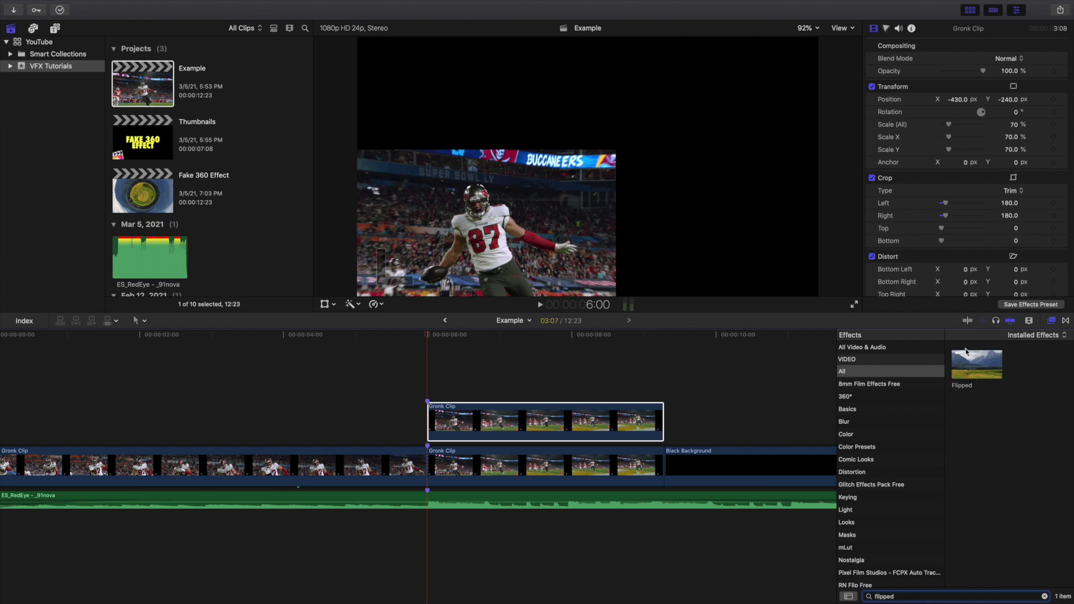
left_click_drag(975, 365, 633, 416)
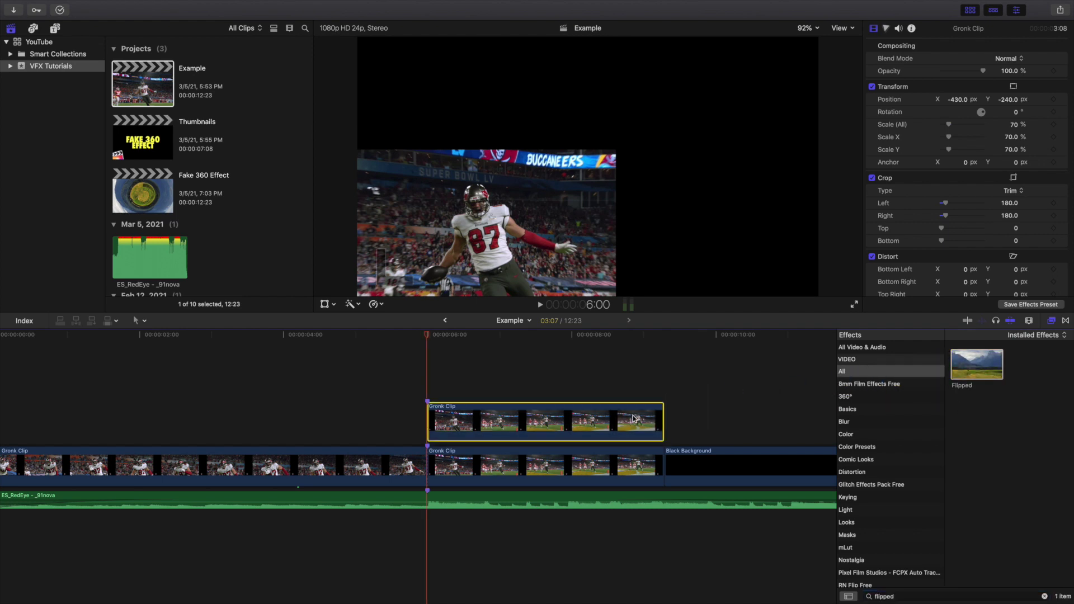
left_click(1053, 319)
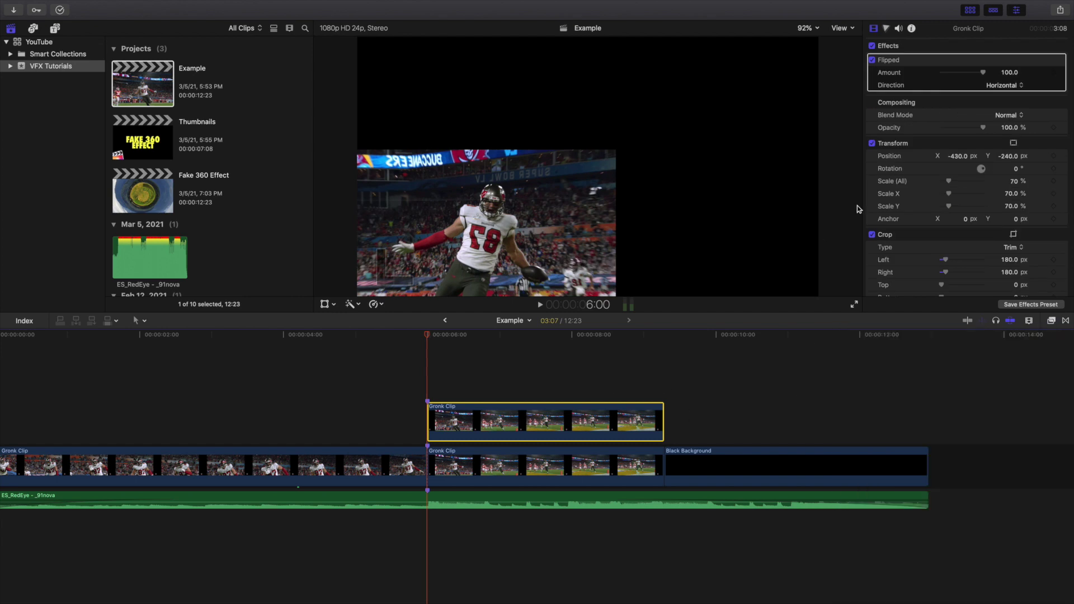
- Move the flipped copy to X 430 and compare its settings with the original
left_click(960, 158)
left_click(959, 157)
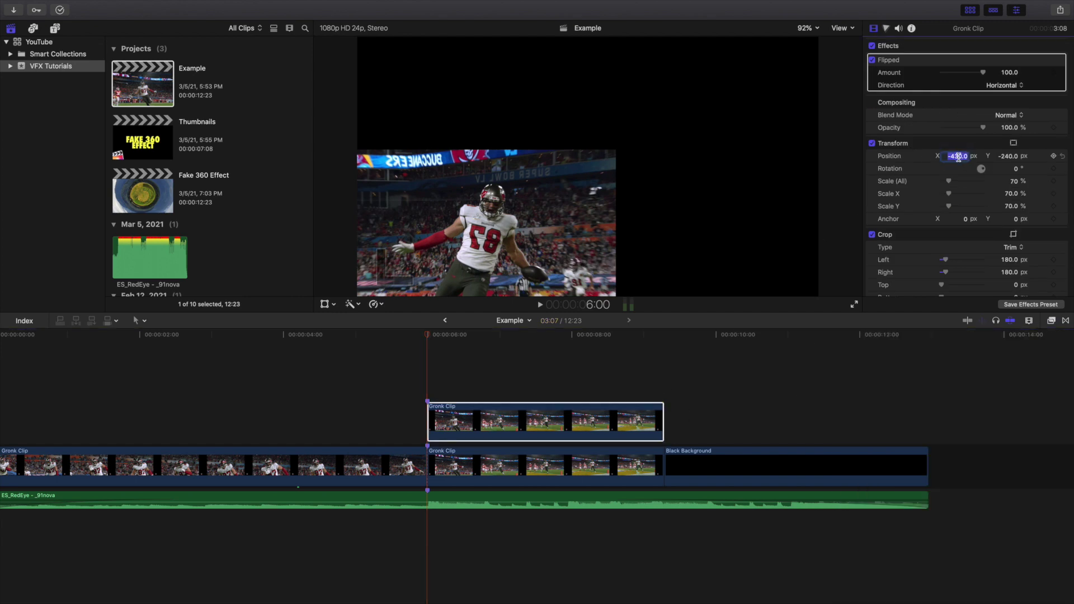
type("4")
key("Return")
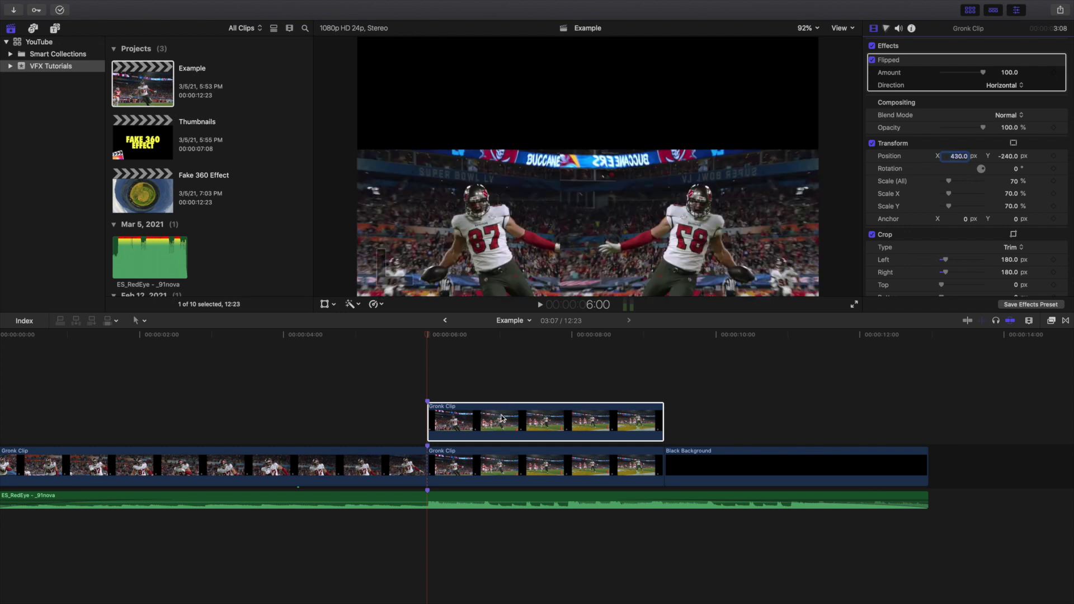
left_click(504, 458)
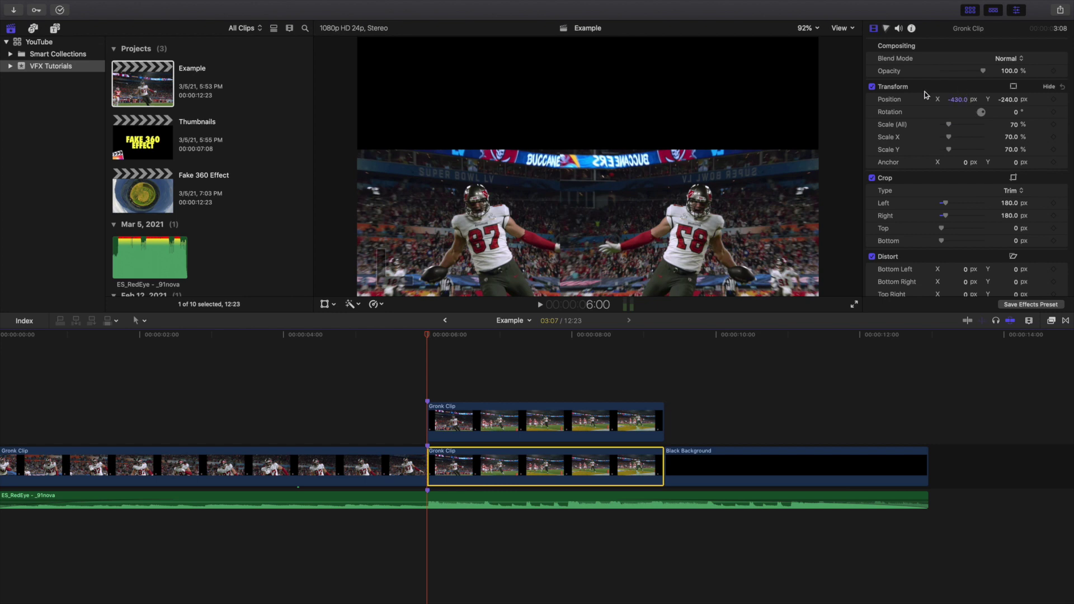
left_click(499, 434)
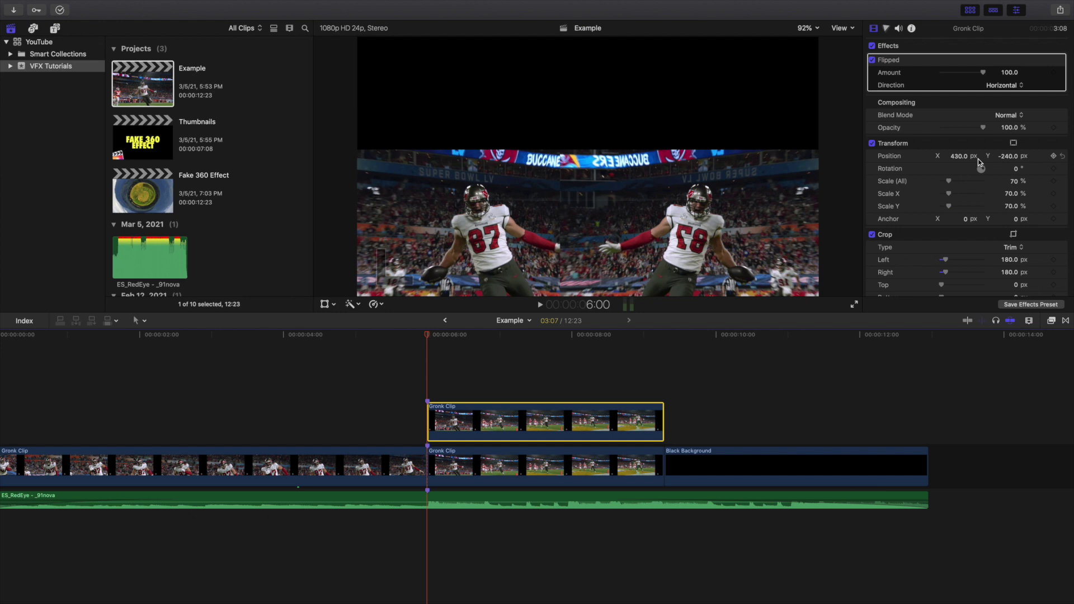
- Apply a Shape Mask from the Masks category to the flipped copy
left_click(1050, 320)
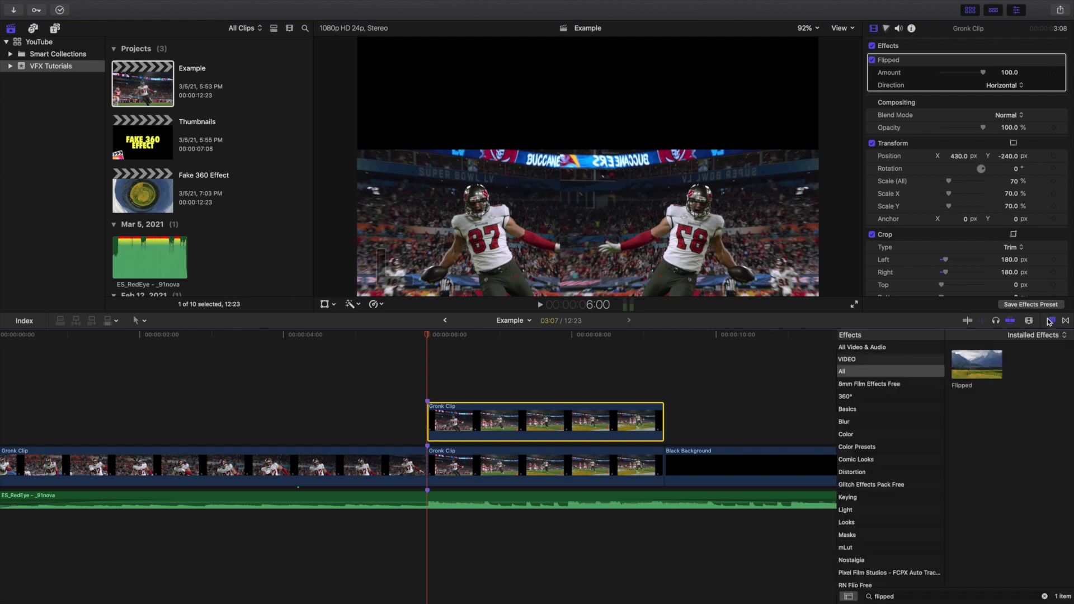
left_click(890, 535)
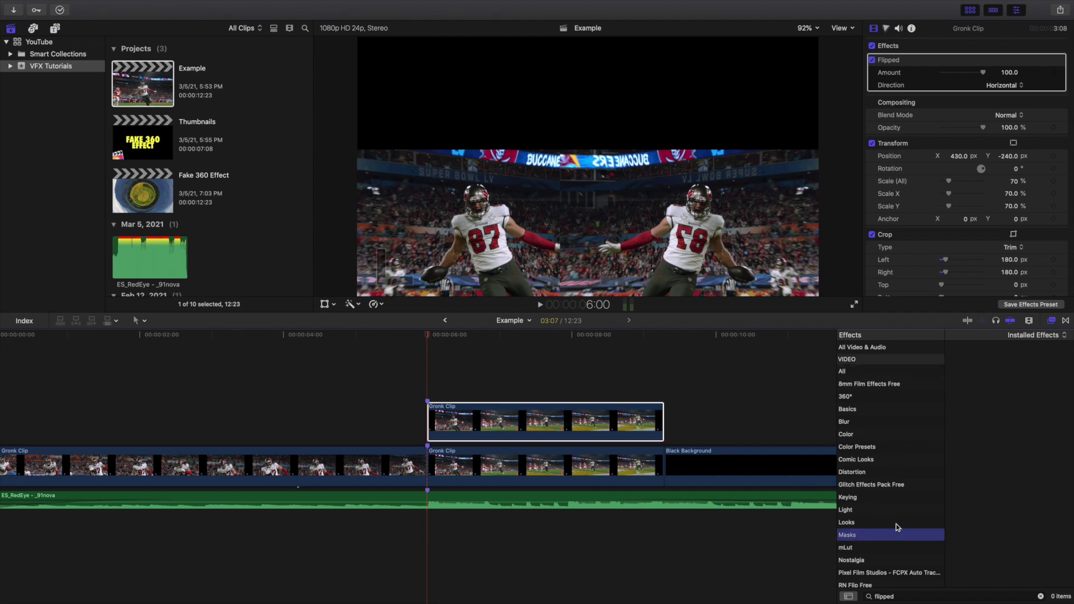
left_click(1041, 597)
left_click_drag(1028, 424, 553, 423)
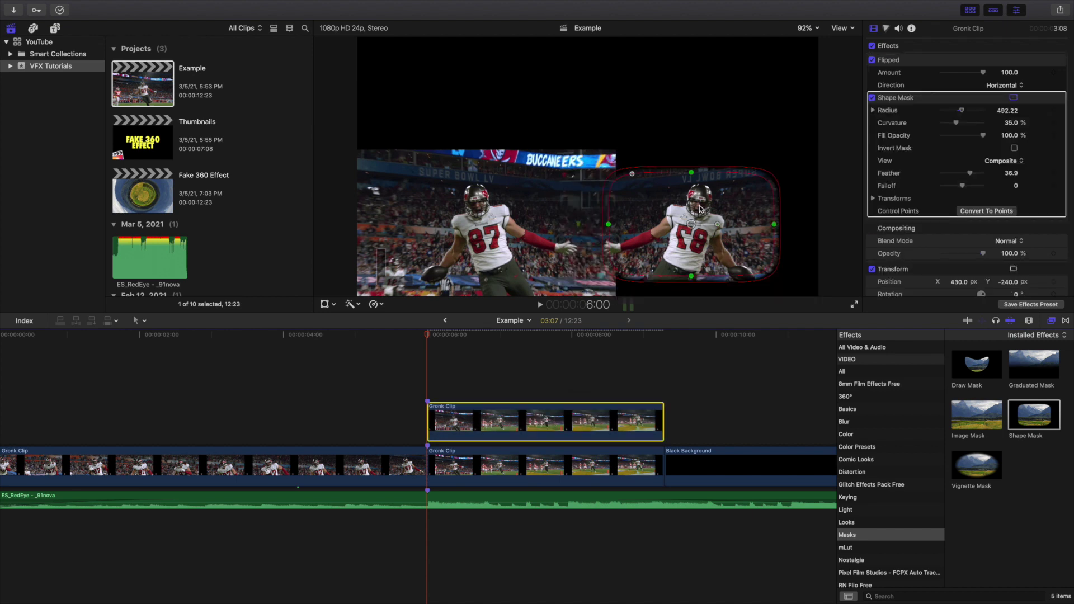
- Make the mask taller and wider, nudge it right, then duplicate the flipped copy above
left_click_drag(691, 172, 692, 112)
left_click_drag(782, 218, 832, 225)
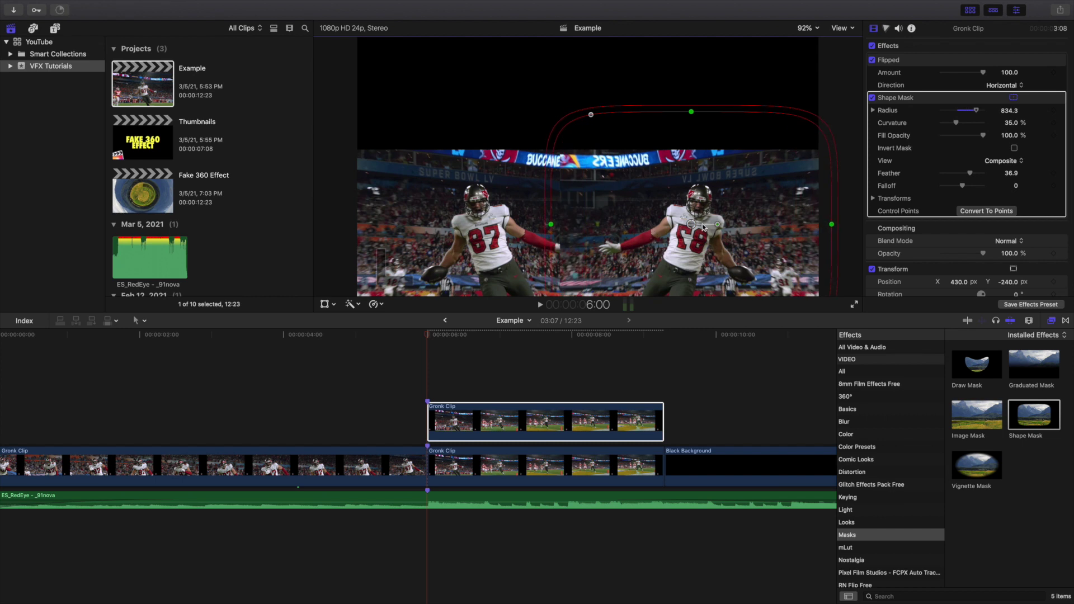
left_click_drag(693, 224, 736, 228)
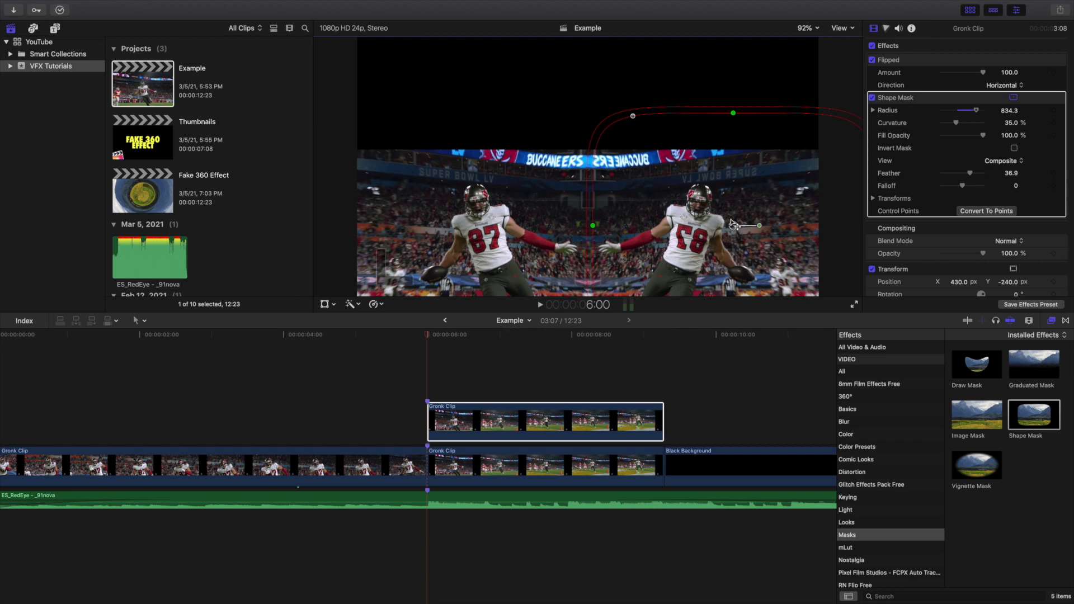
left_click(1052, 321)
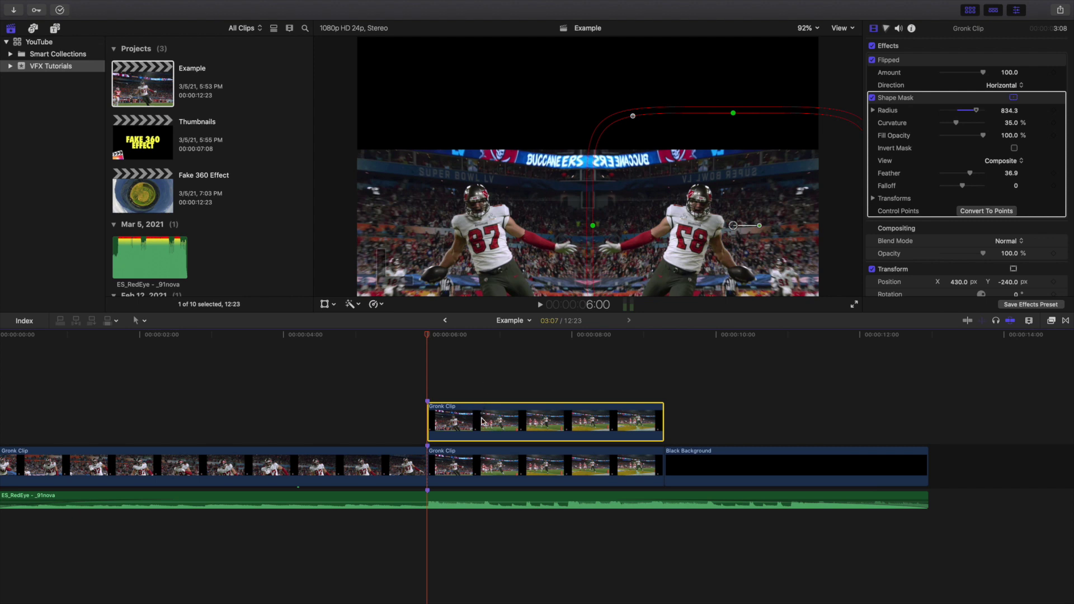
left_click_drag(482, 421, 485, 384)
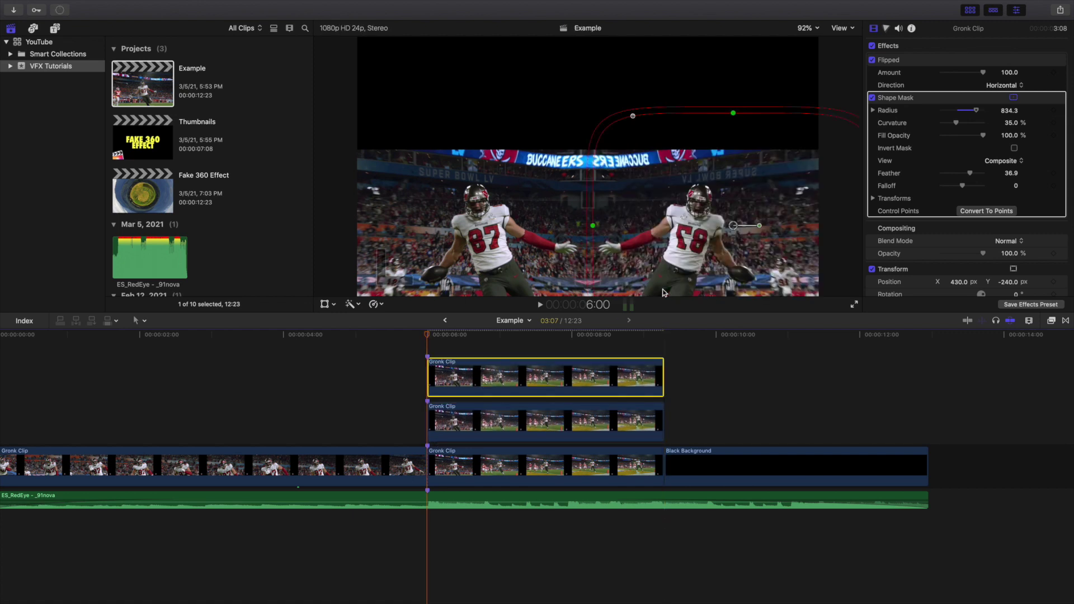
- Remove the top copy's Shape Mask, rotate it 180° and centre it at X 0
left_click(923, 99)
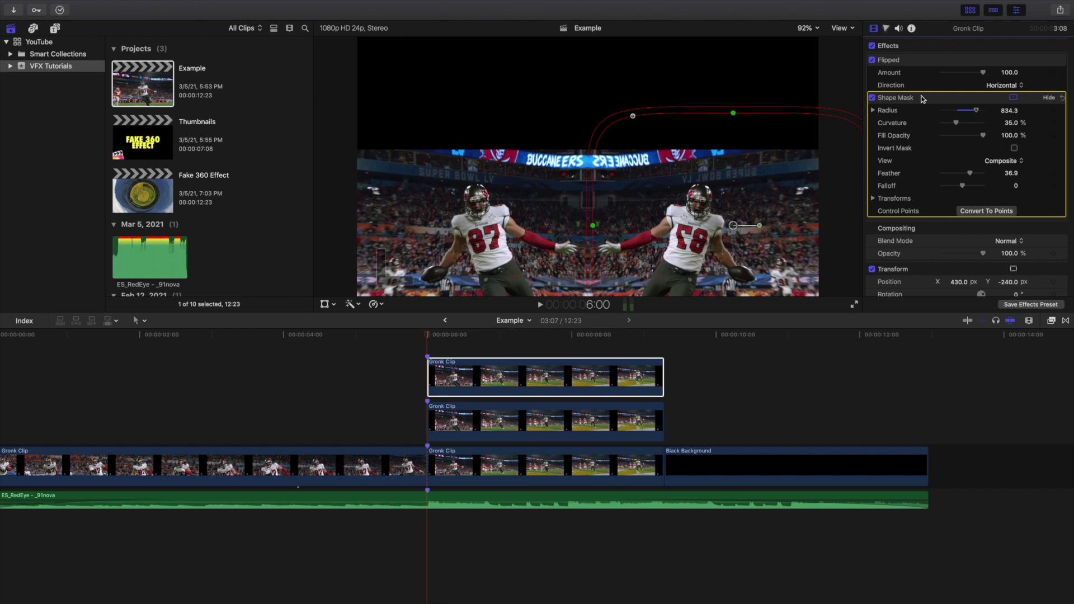
key("Delete")
left_click(570, 369)
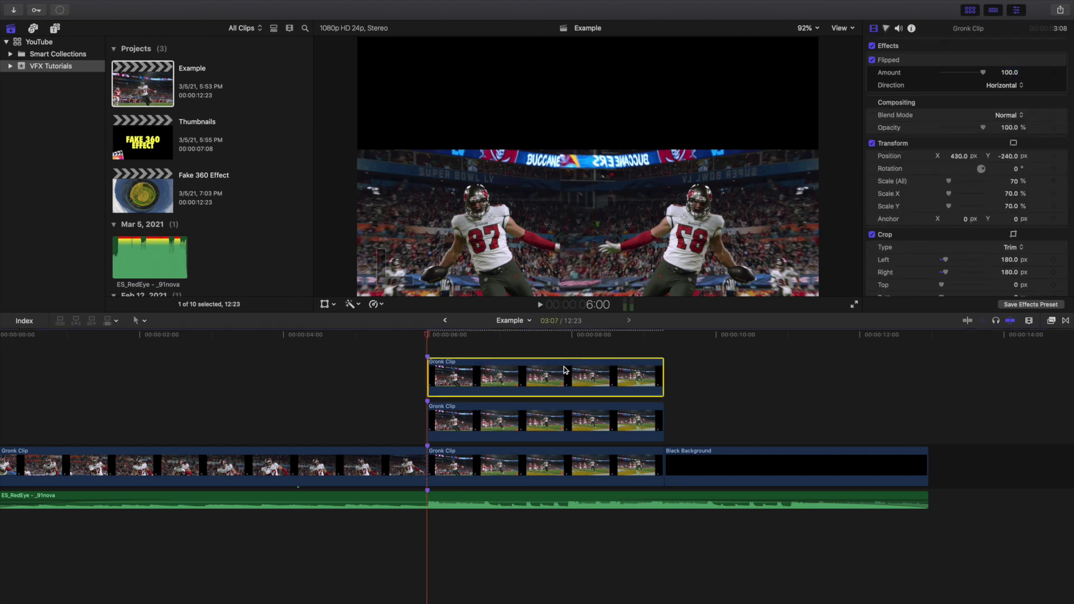
left_click(1017, 169)
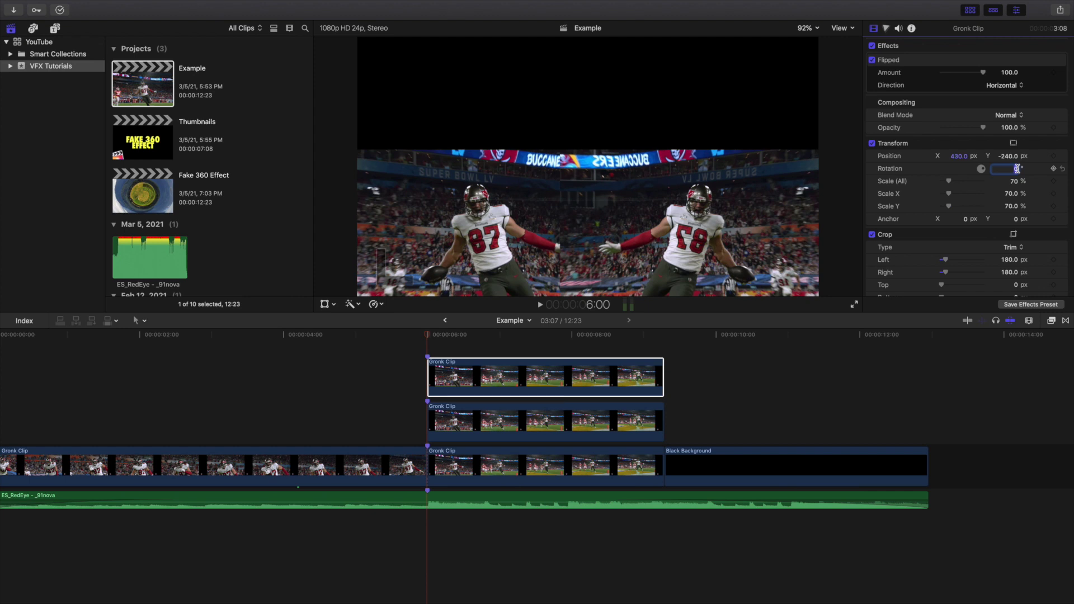
key("Return")
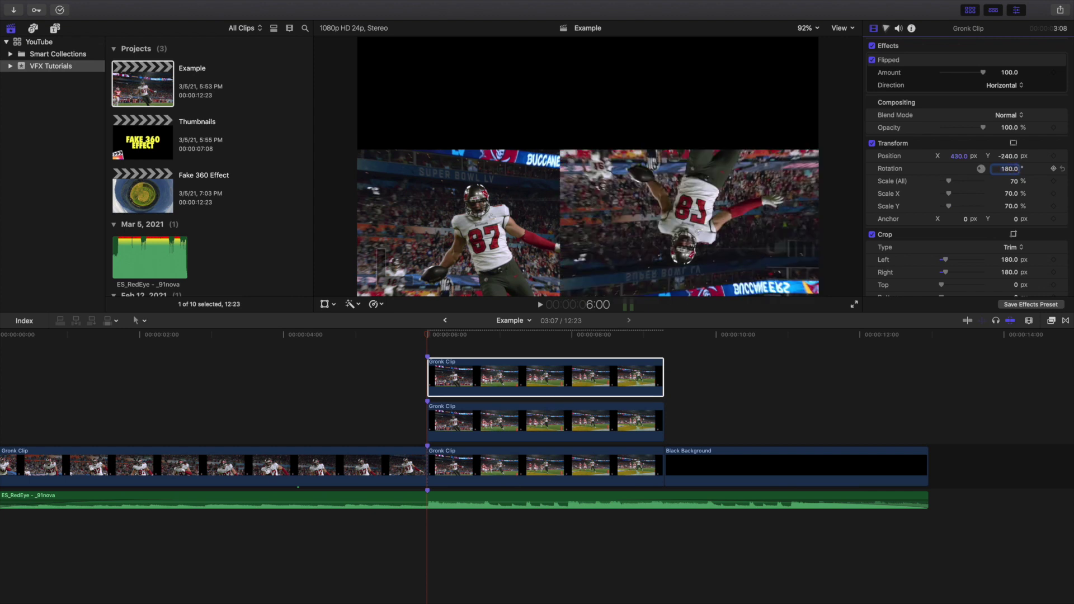
left_click(958, 156)
type("0")
key("Return")
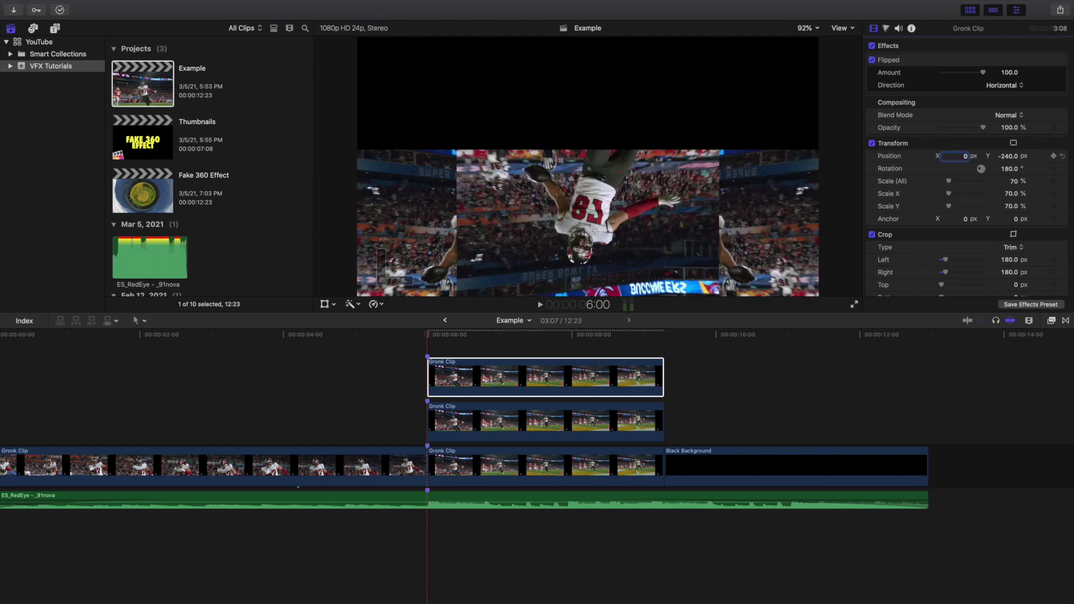
- Scale the top copy to 300% and raise it to about Y 1391
left_click(1010, 156)
key("BackSpace")
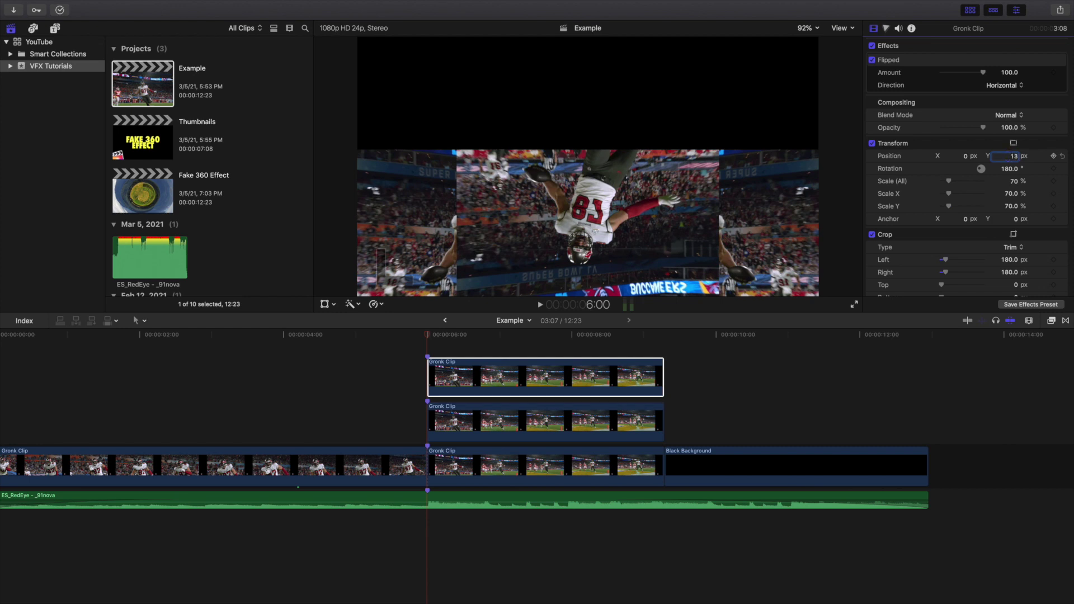
key("Return")
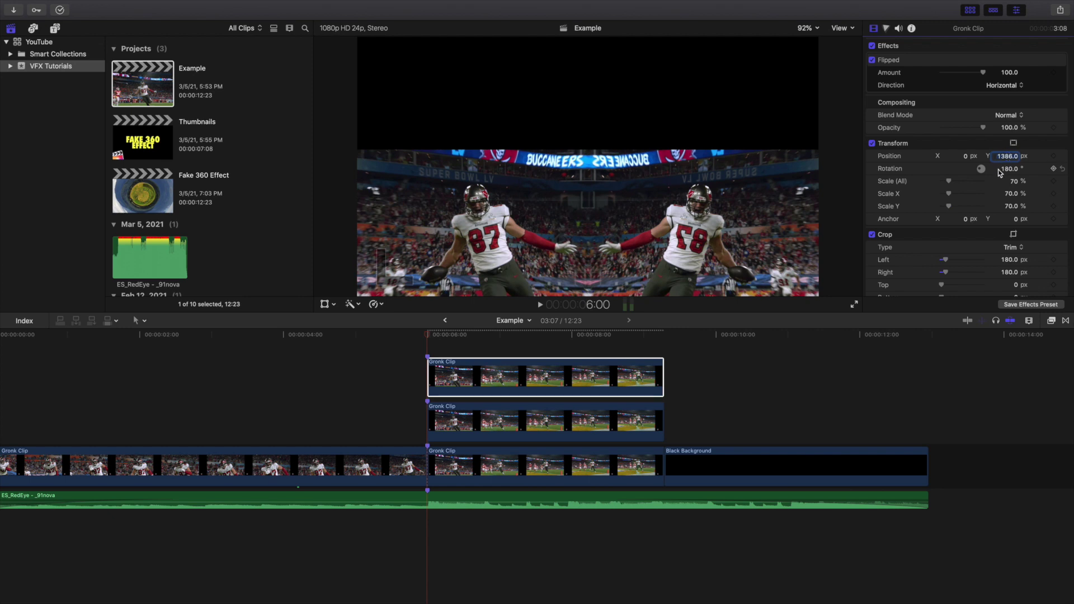
key("super+z")
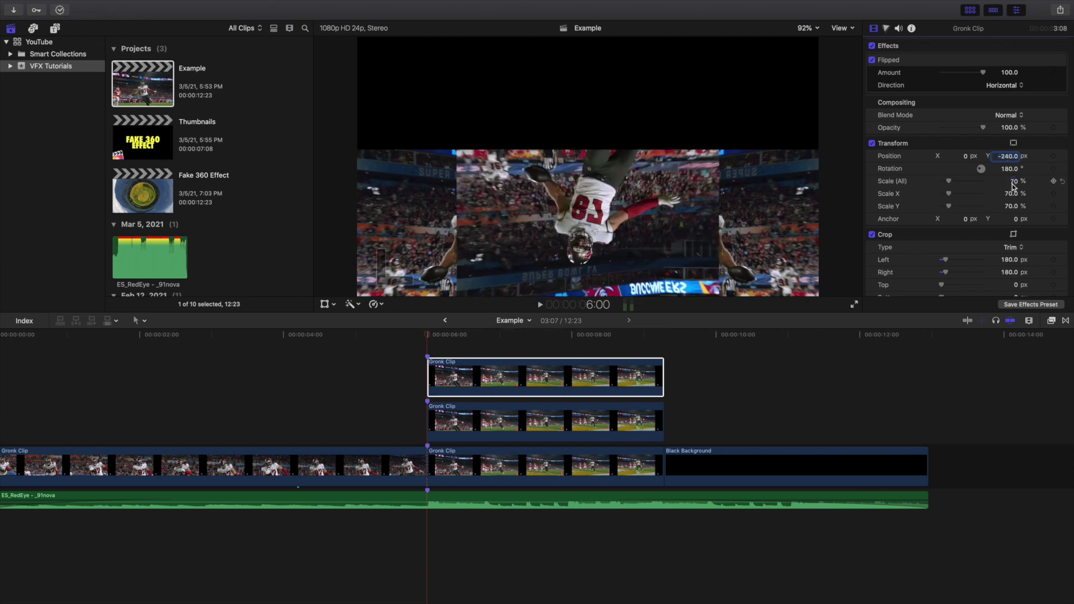
left_click(1016, 182)
type("300")
key("Return")
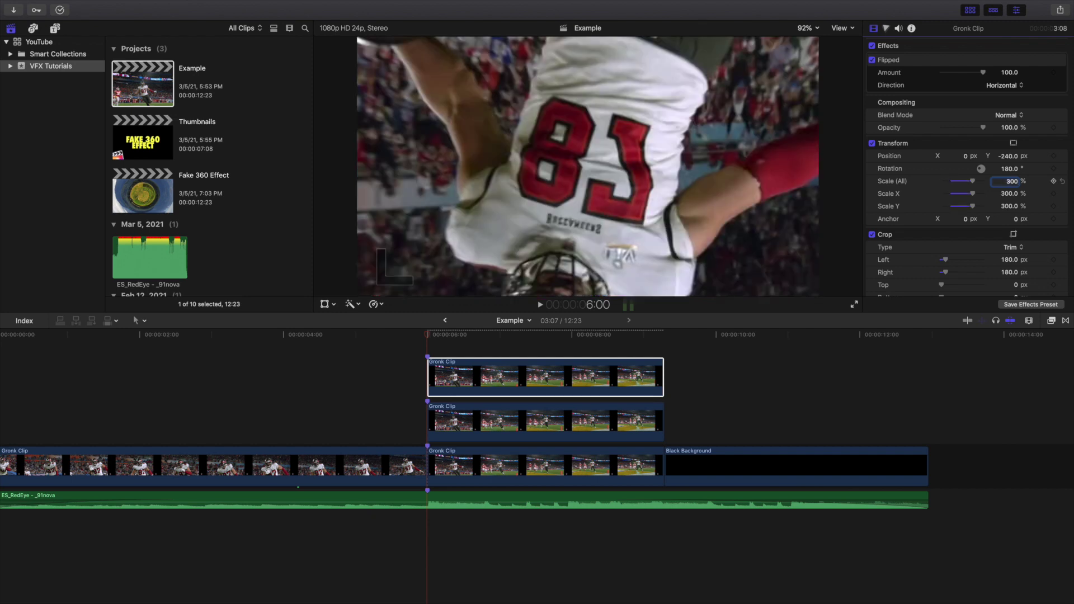
mouse_move(1003, 157)
left_mouse_down()
mouse_move(1003, 169)
mouse_move(1007, 104)
mouse_move(1007, 157)
left_mouse_up()
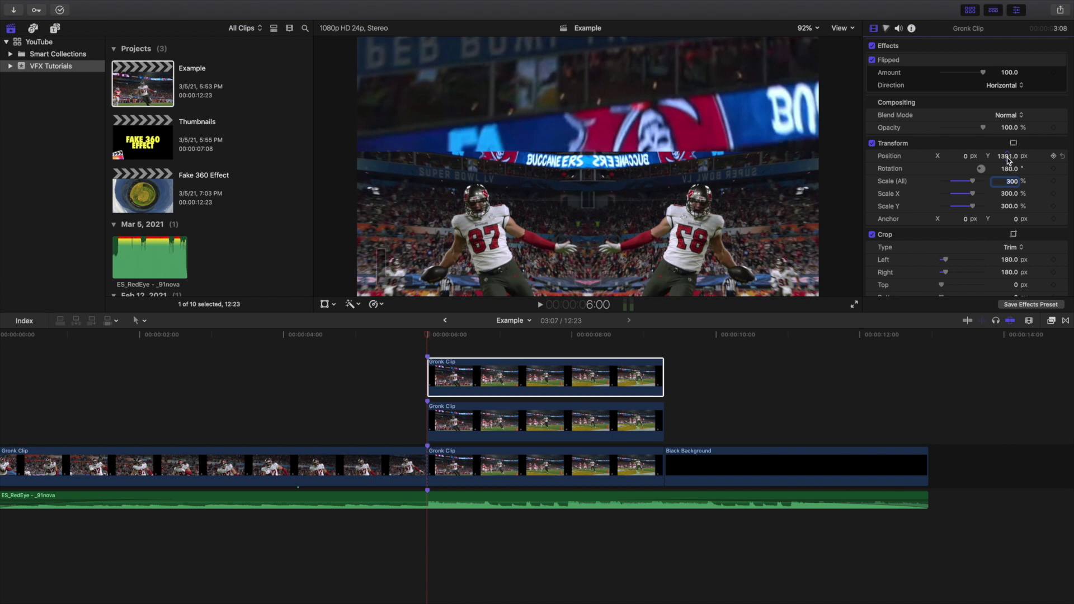
- Add a Shape Mask to the upside-down top copy, move it down, and lower the copy to Y 1371
left_click(1051, 321)
left_click_drag(1013, 411, 596, 380)
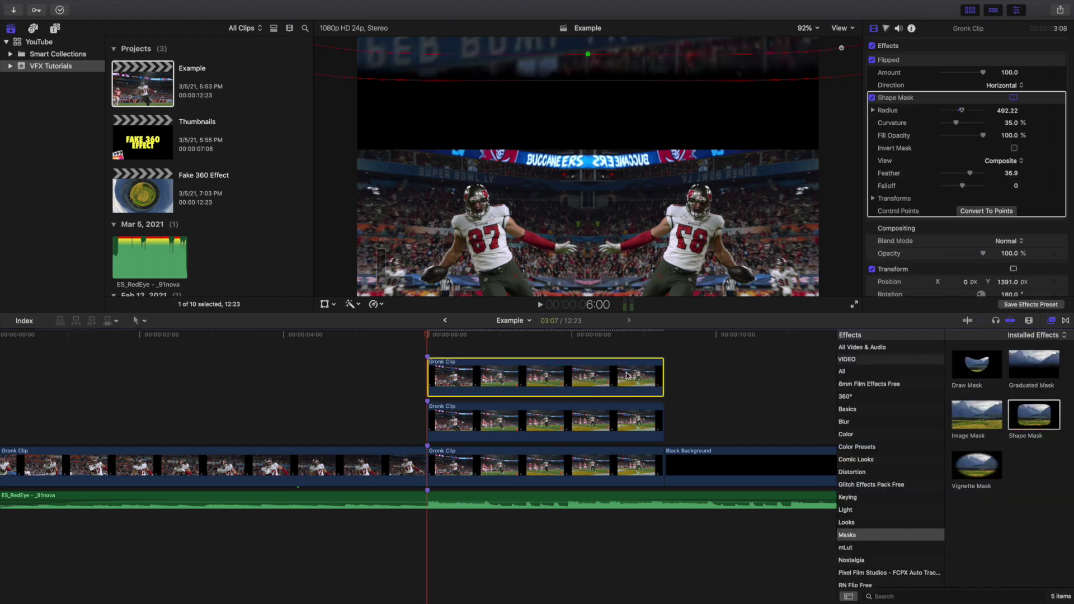
left_click(1051, 321)
left_click_drag(700, 50, 700, 153)
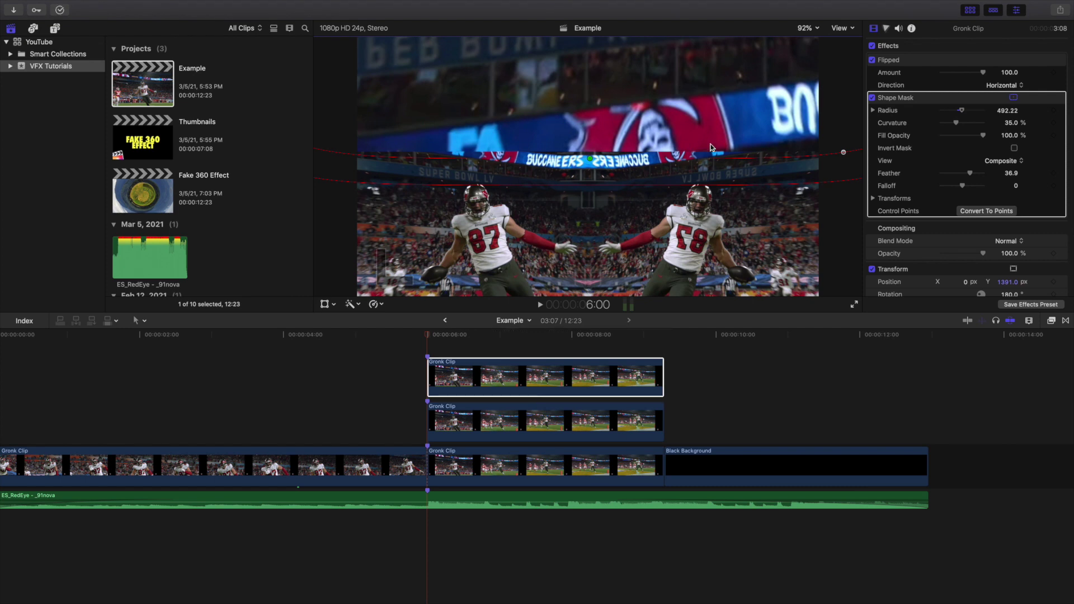
scroll(895, 174, "down", 2)
left_click_drag(1005, 242, 995, 243)
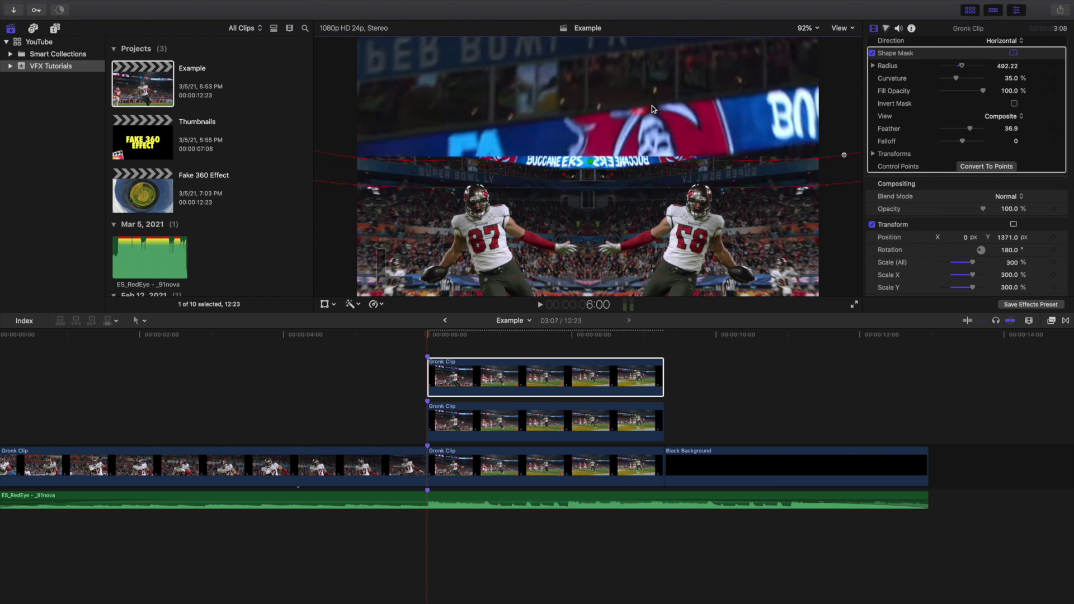
left_click(918, 229)
scroll(547, 391, "up", 1)
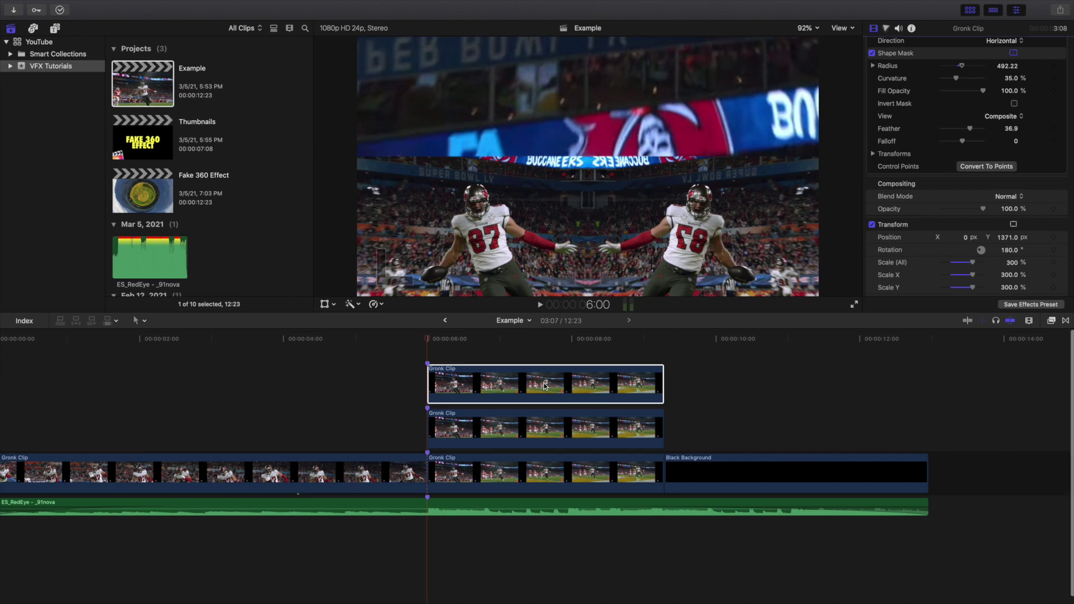
left_click(431, 353)
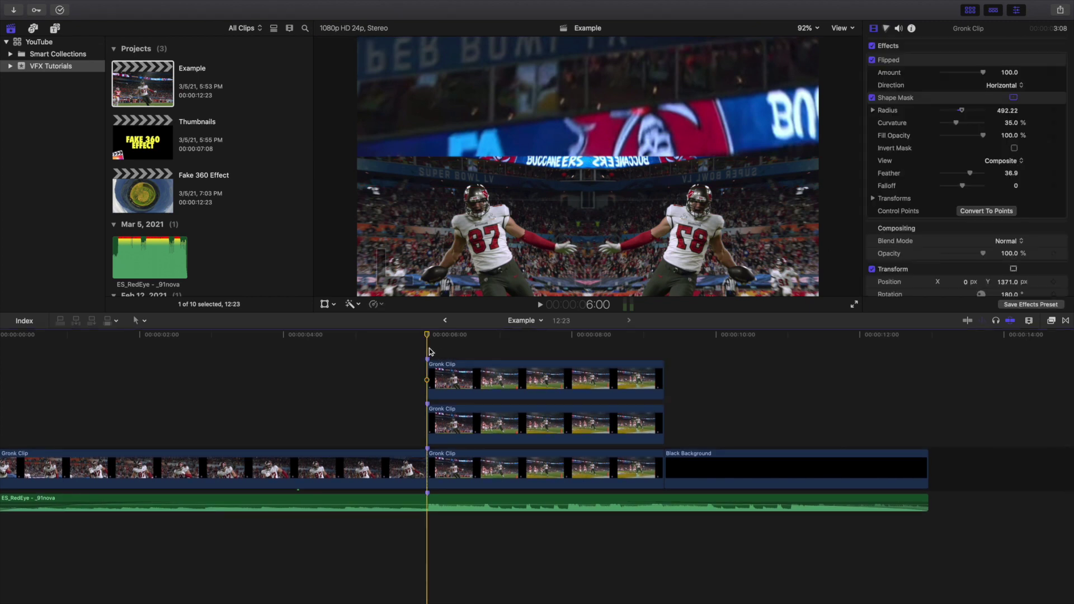
key("shift+z")
left_click(14, 418)
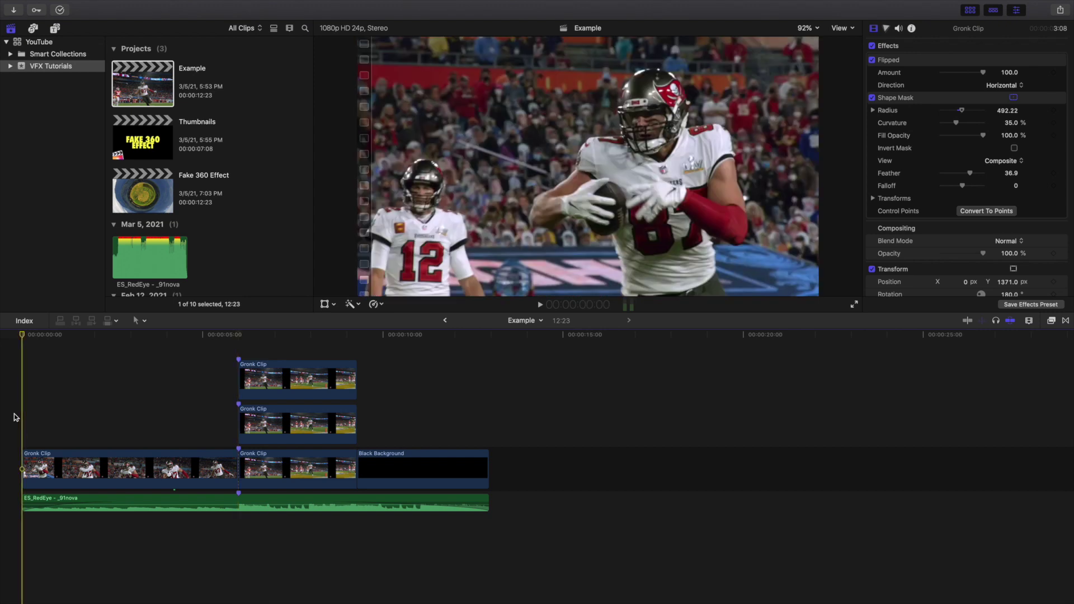
key("space")
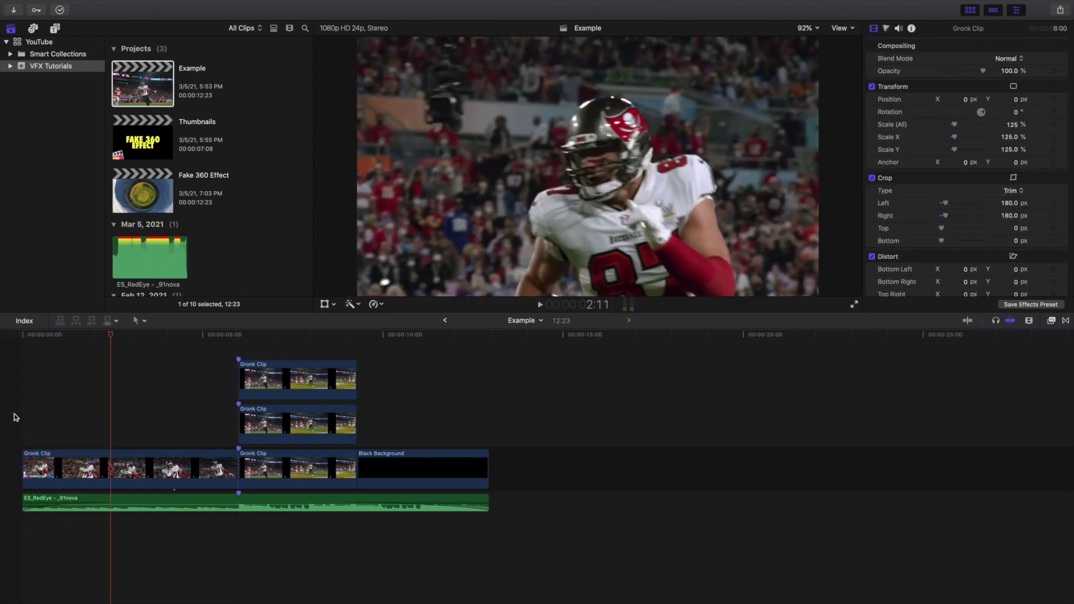
left_click(15, 417)
key("space")
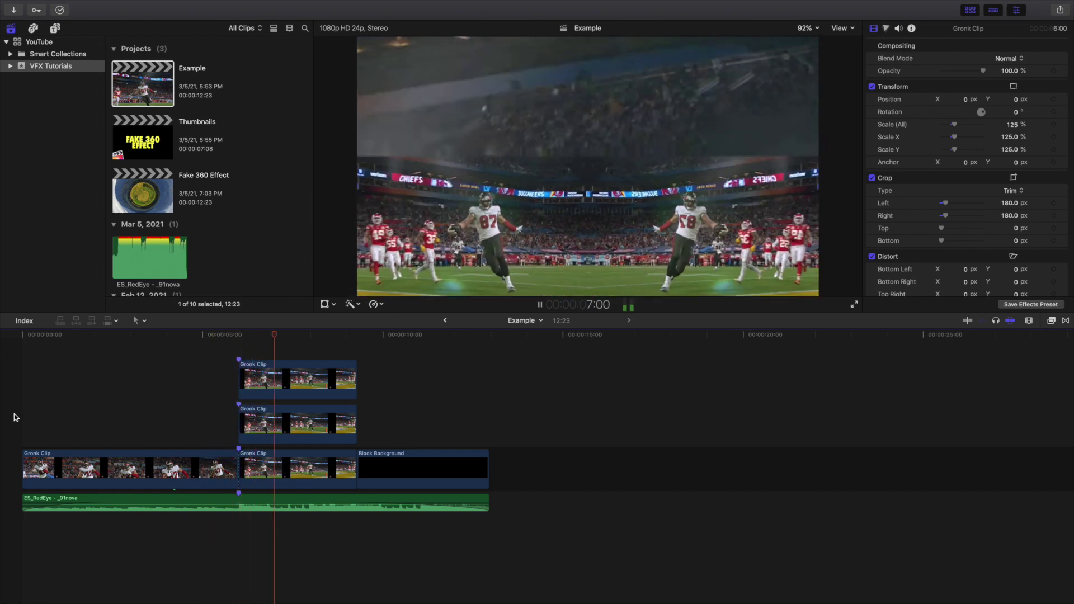
key("space")
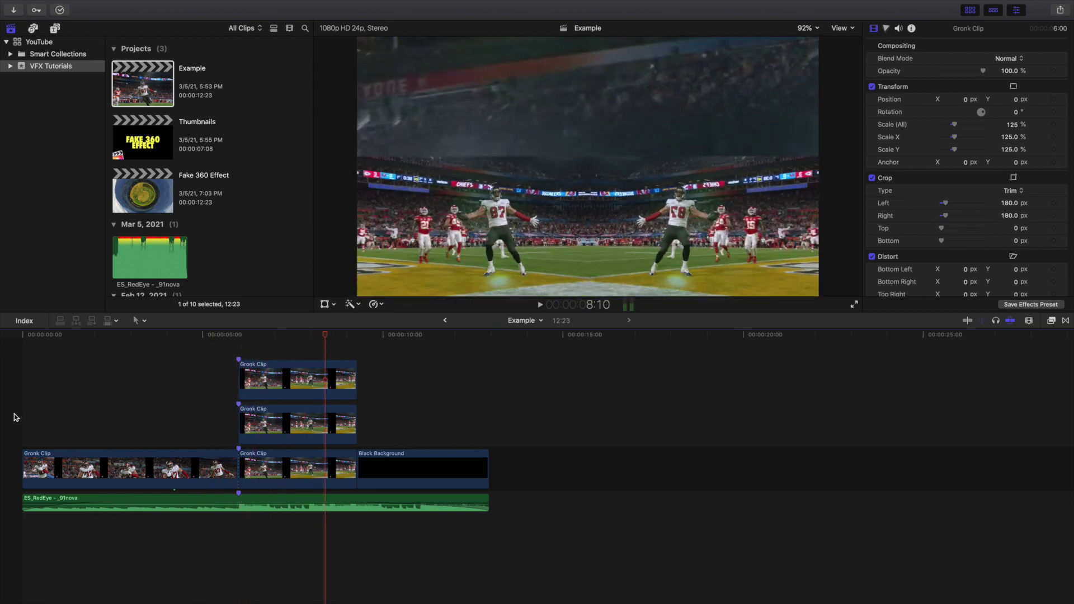
key("super+equal")
scroll(200, 363, "up", 1)
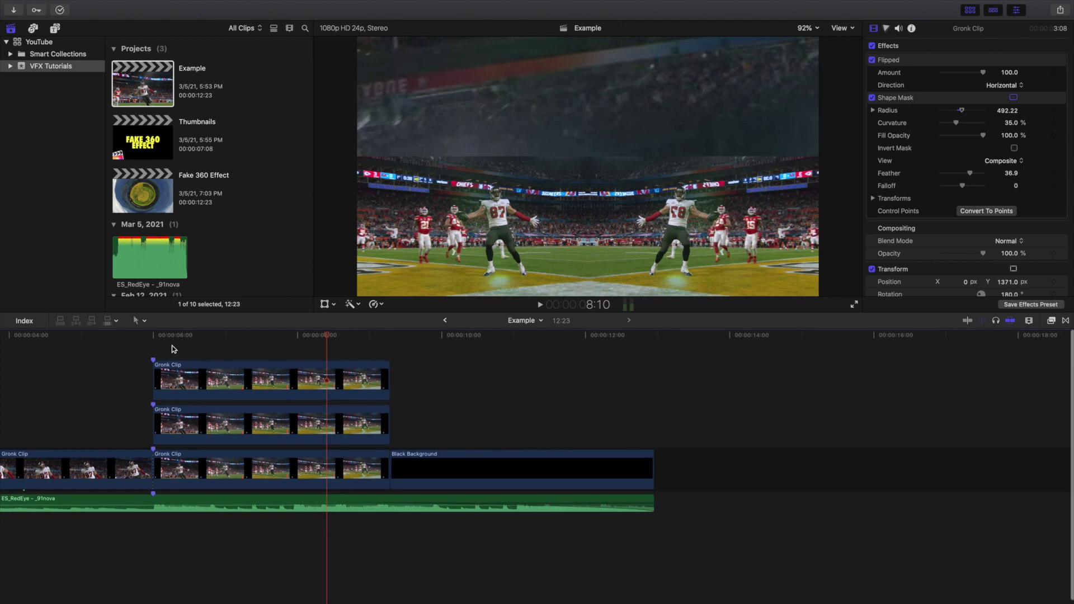
left_click(155, 347)
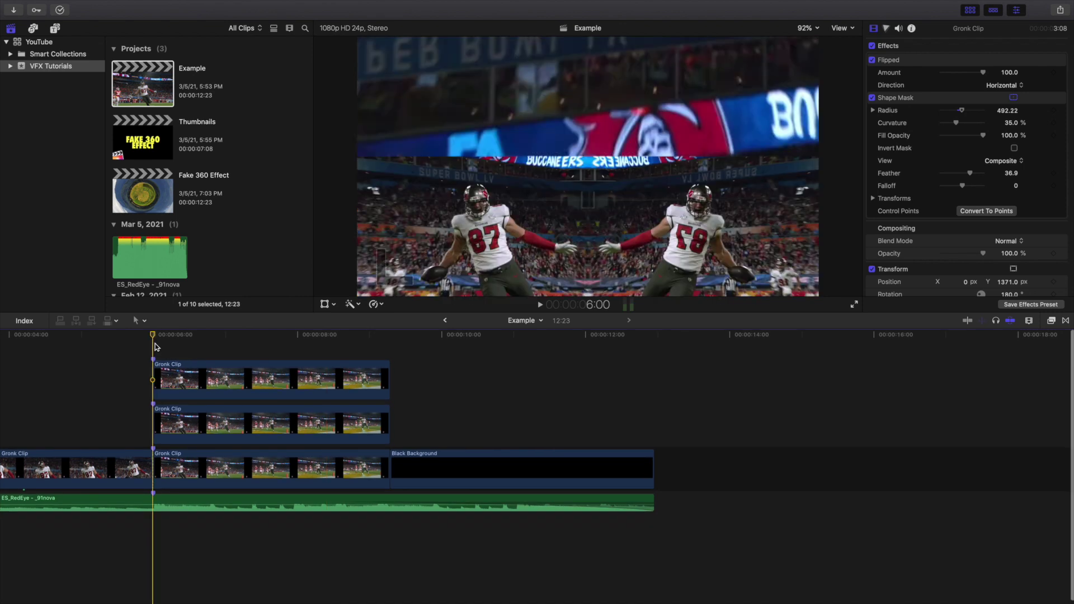
- Place a Medium adjustment layer above the stacked clips and trim it to end with them
left_click(55, 28)
left_click_drag(149, 83, 150, 342)
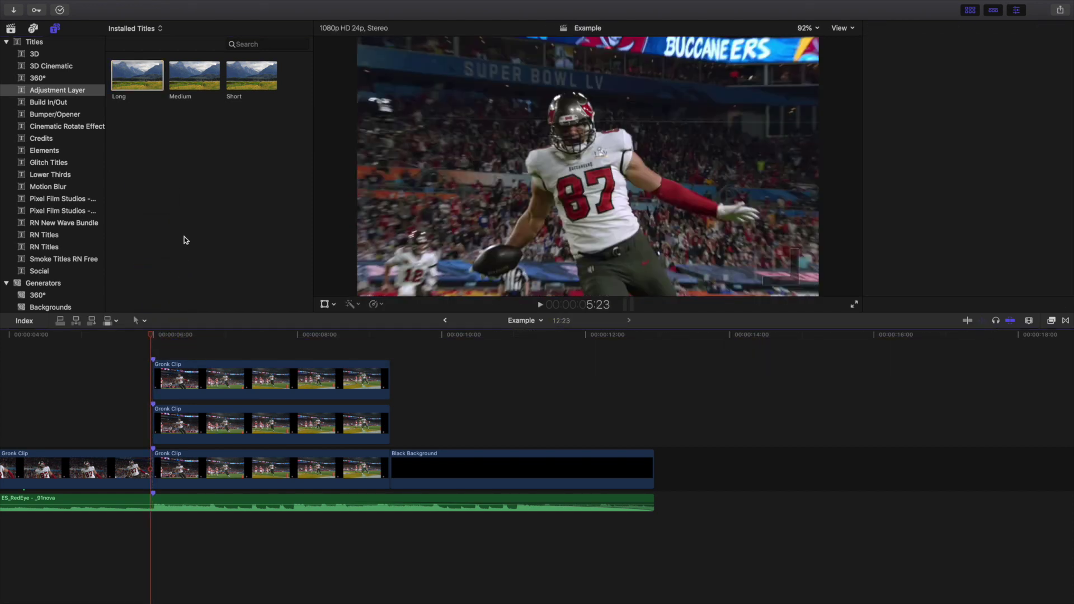
left_click_drag(194, 77, 153, 352)
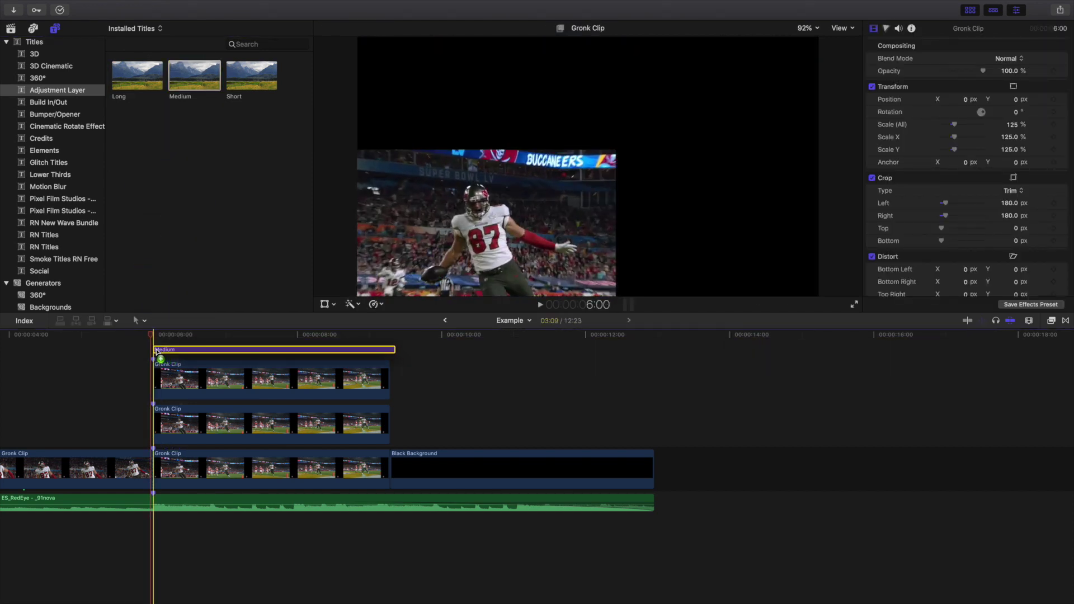
left_click_drag(393, 351, 388, 351)
left_click(239, 337)
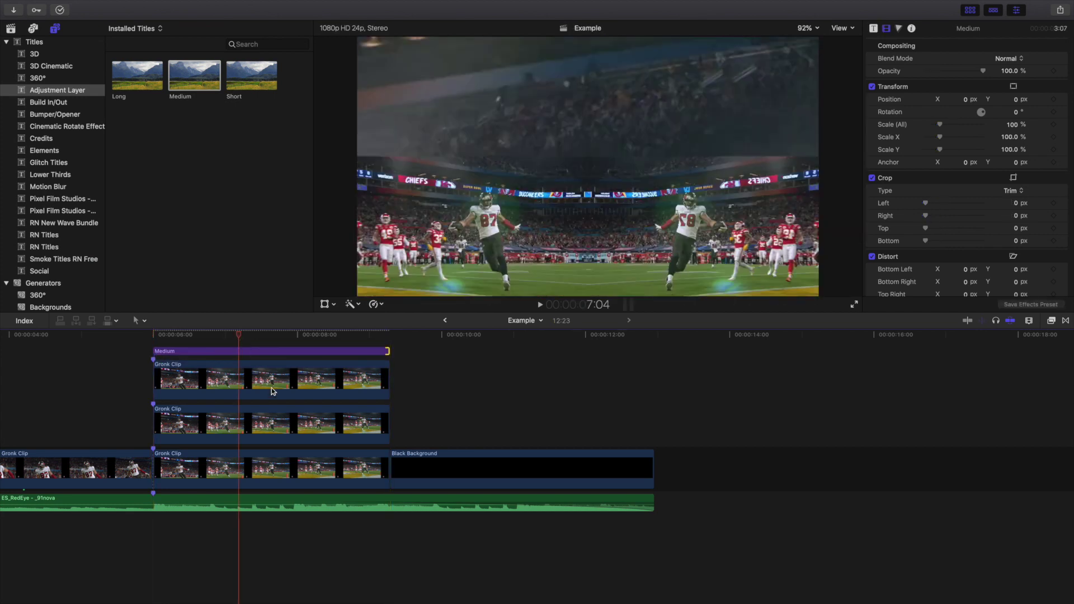
scroll(269, 386, "up", 2)
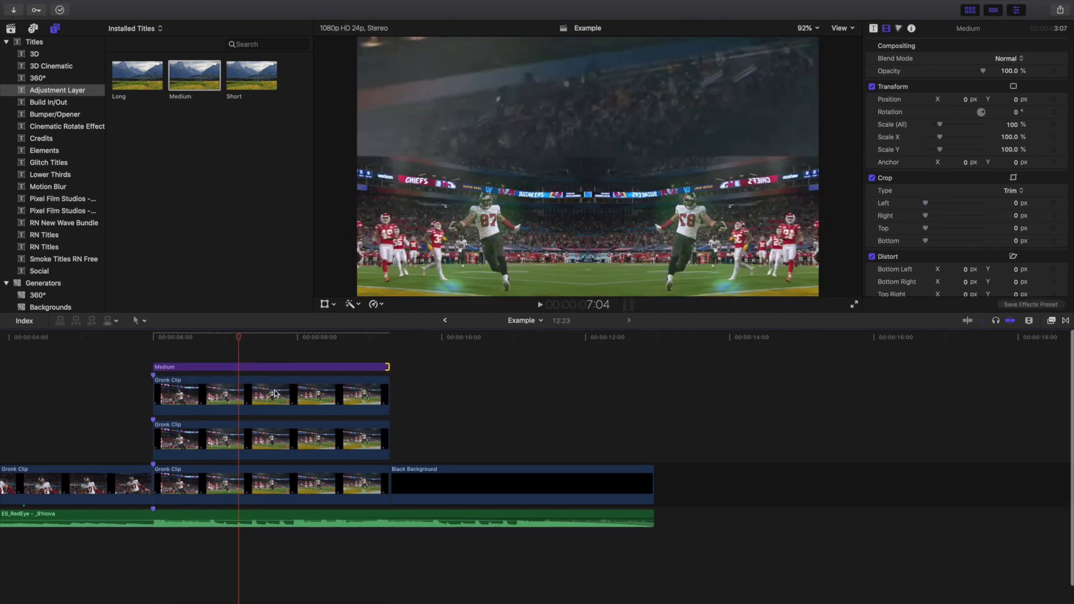
- Return the browser to Libraries and select the Medium adjustment layer
left_click(10, 28)
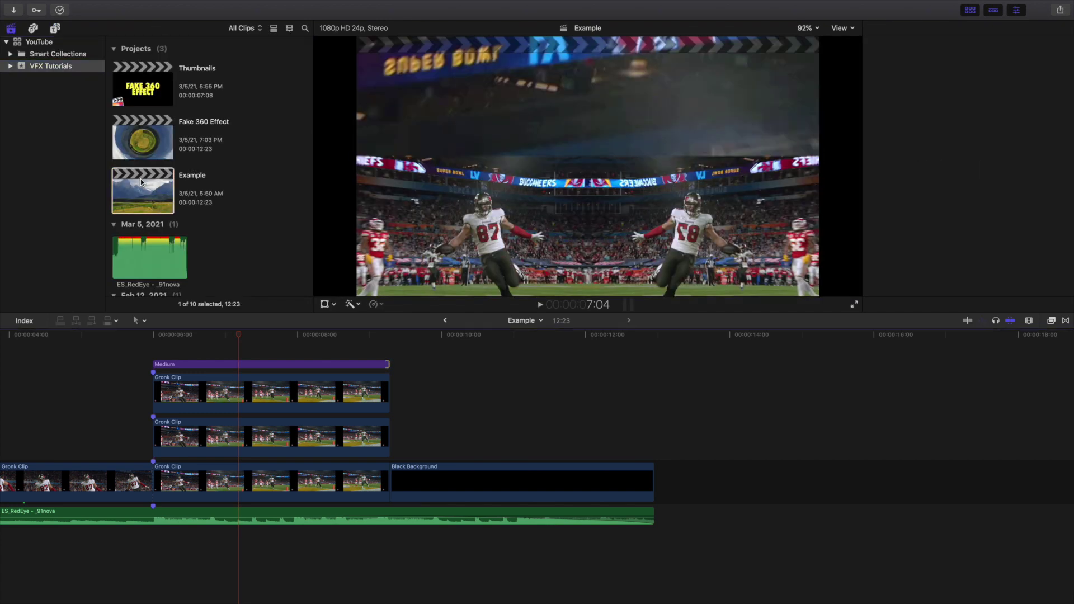
left_click(237, 355)
left_click(249, 365)
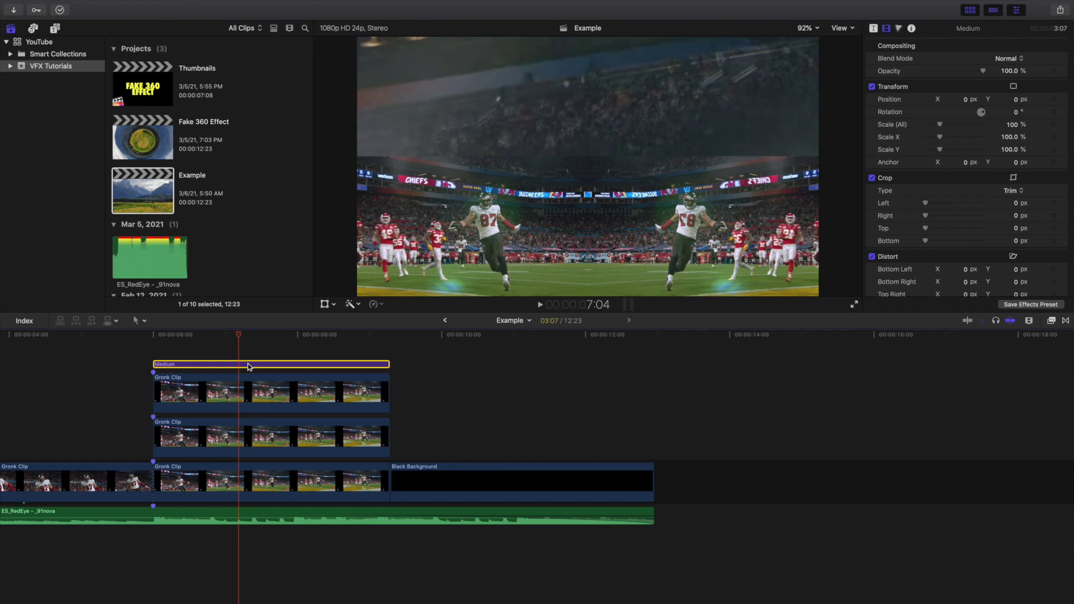
left_click(1052, 321)
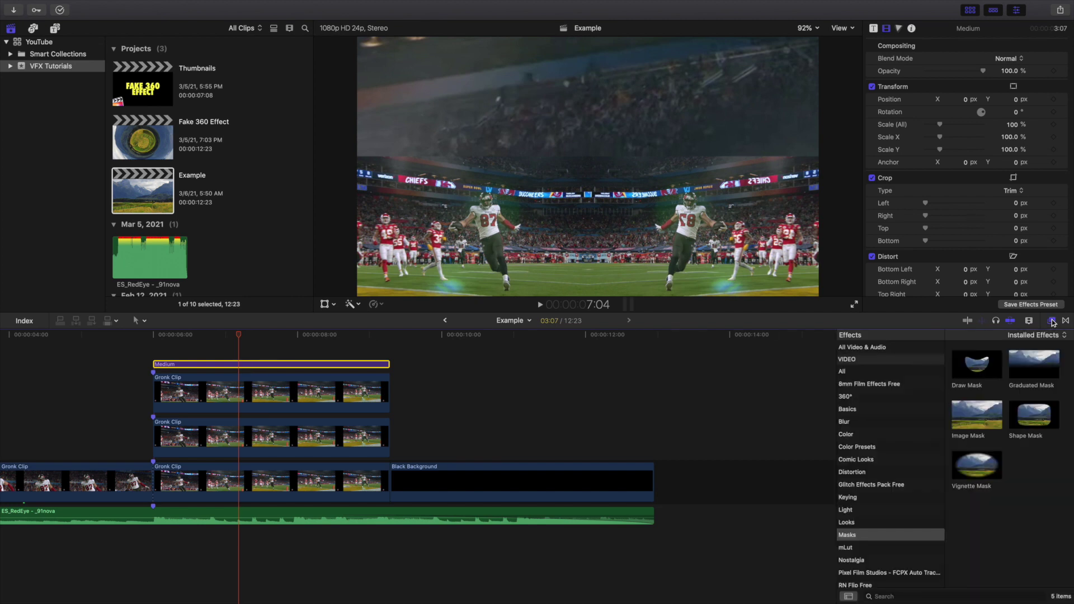
- Drag the Polar Effect onto the Medium adjustment layer and return the playhead to the start
scroll(885, 437, "down", 10)
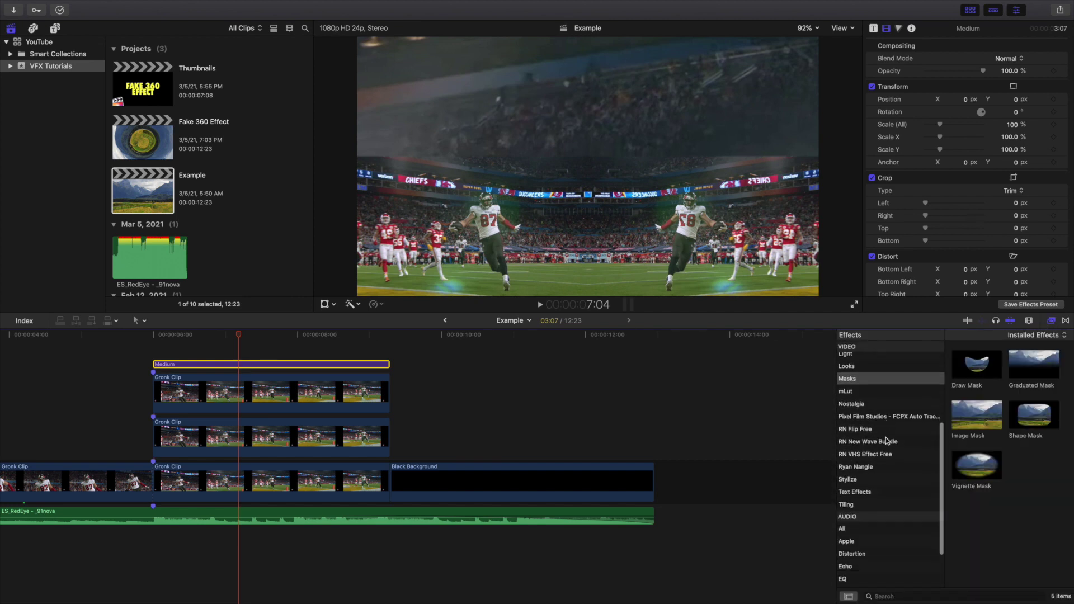
left_click(865, 461)
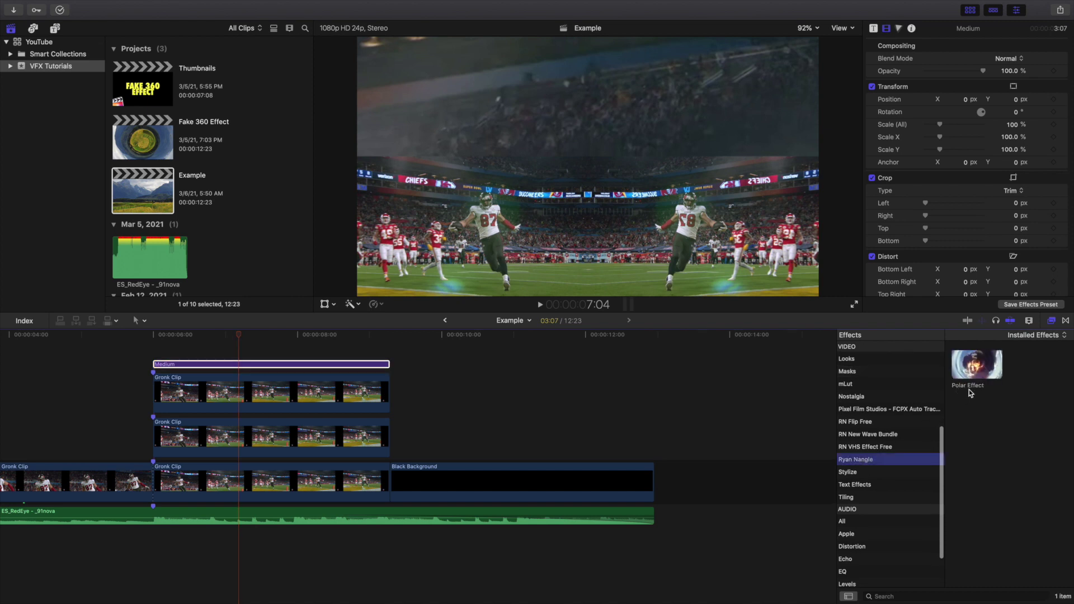
left_click_drag(975, 369, 355, 367)
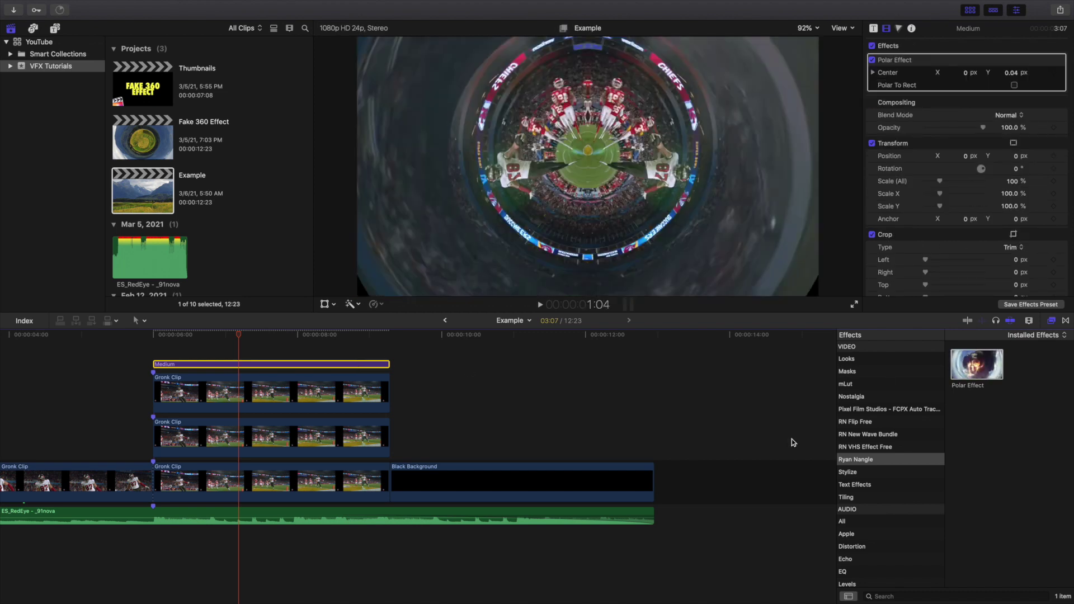
scroll(873, 401, "up", 5)
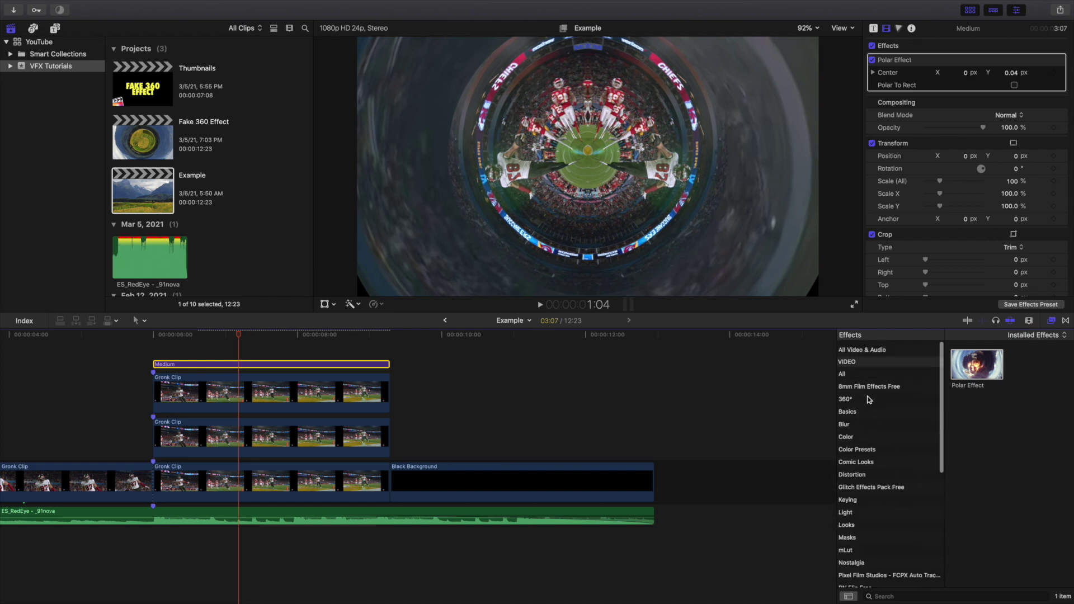
left_click(856, 374)
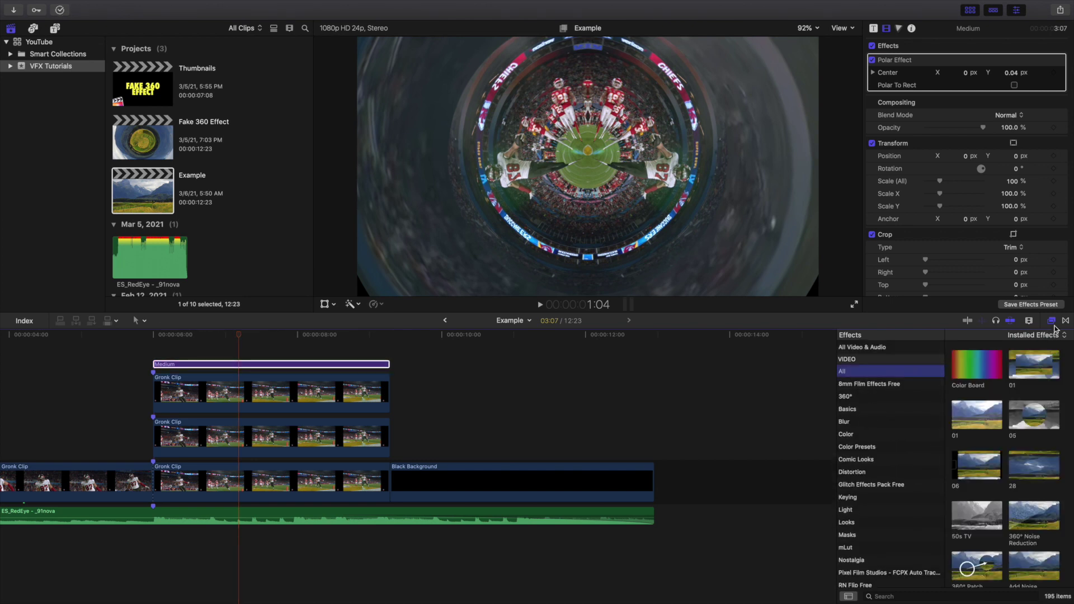
left_click(1052, 321)
scroll(258, 437, "left", 5)
scroll(168, 437, "left", 3)
left_click(24, 430)
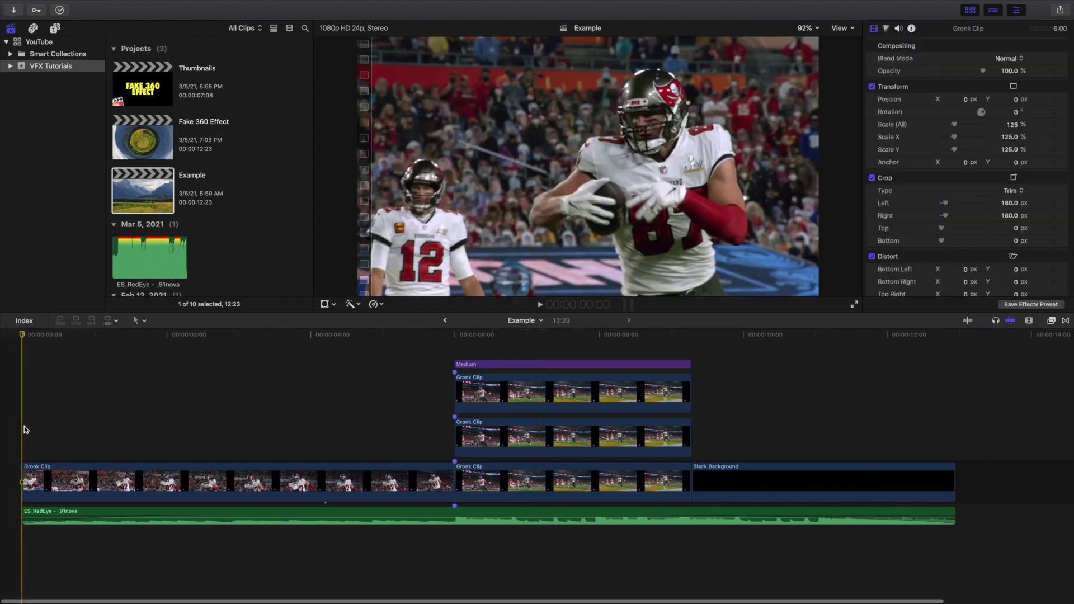
key("super+minus")
key("space")
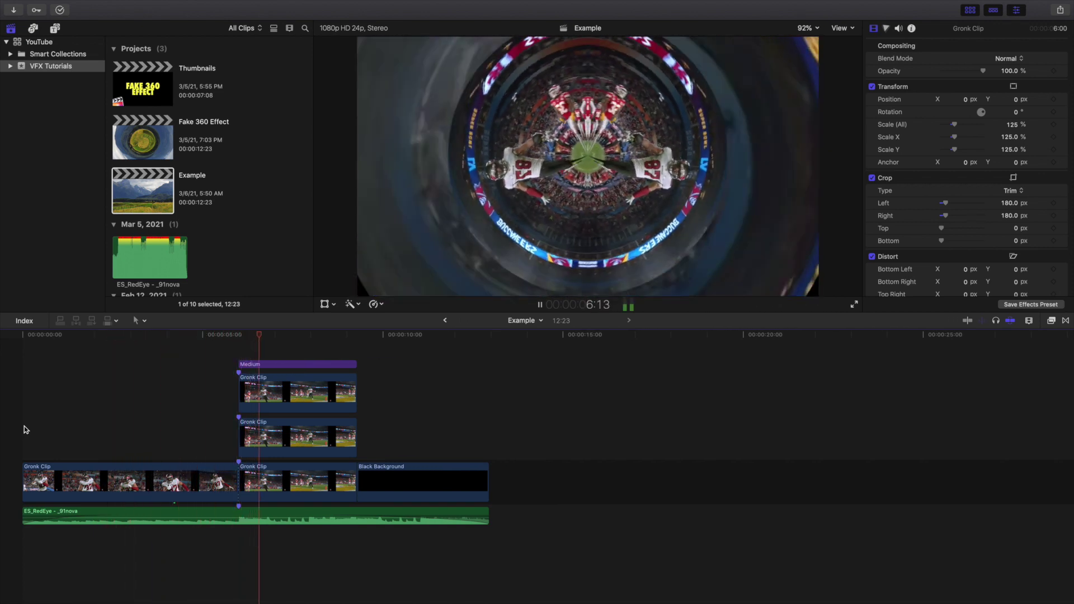
key("space")
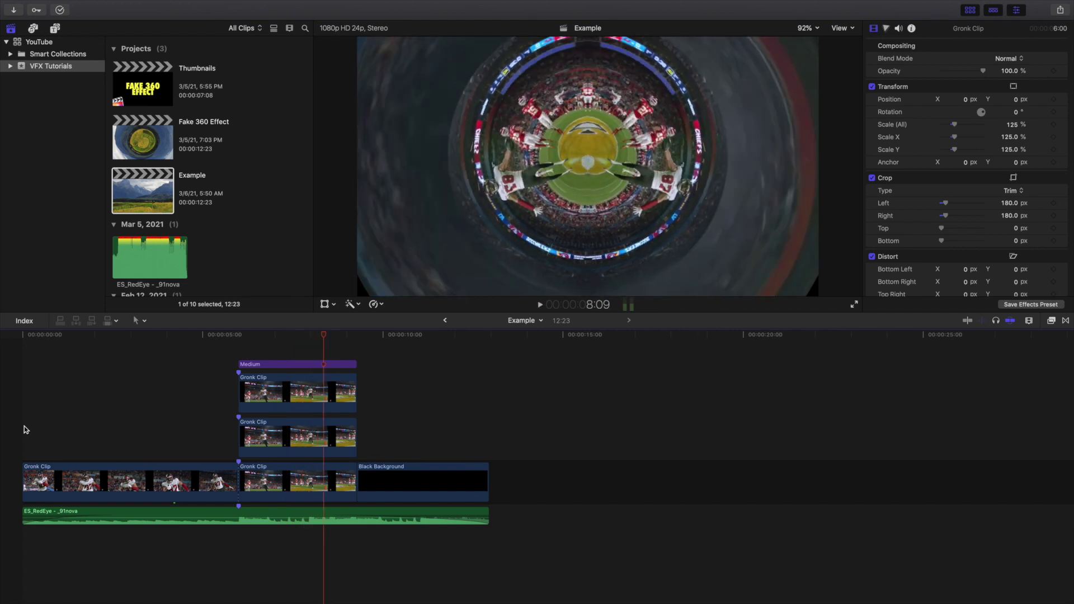
left_click(331, 365)
key("v")
key("v")
key("v")
key("v")
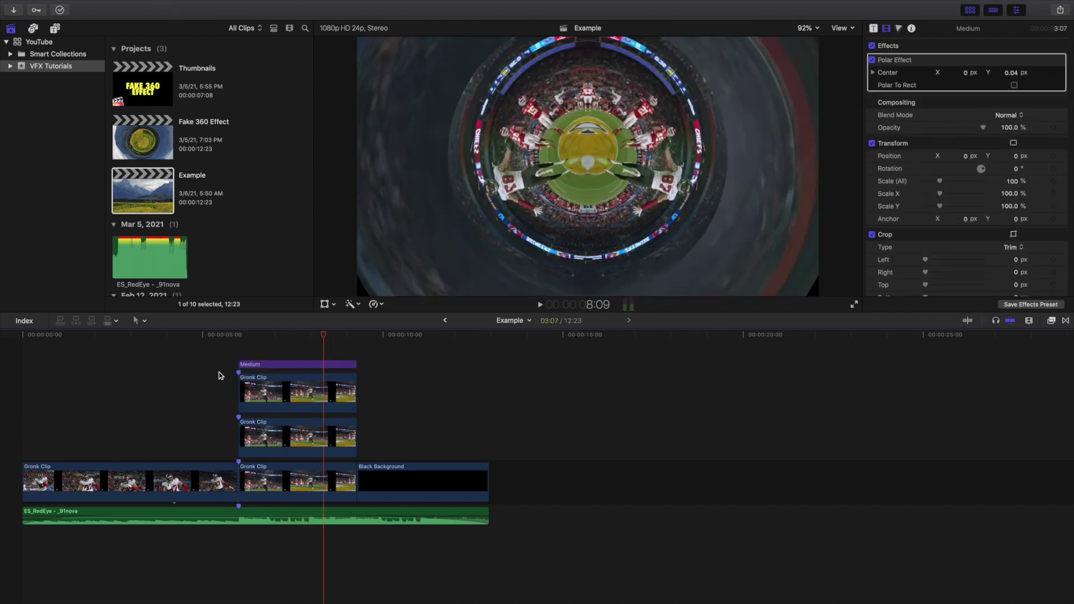
left_click(219, 372)
key("space")
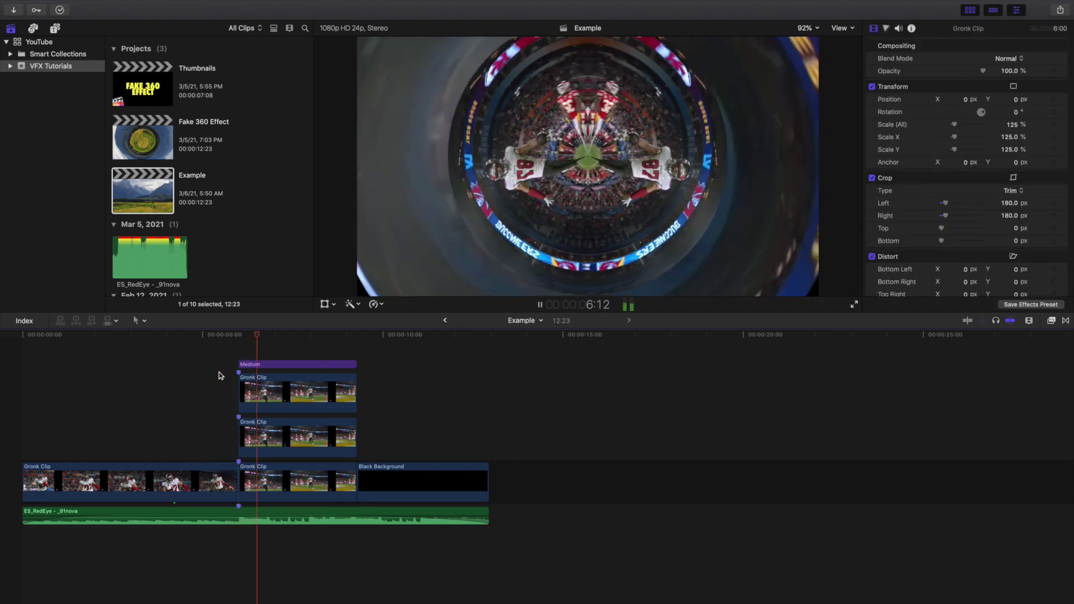
key("space")
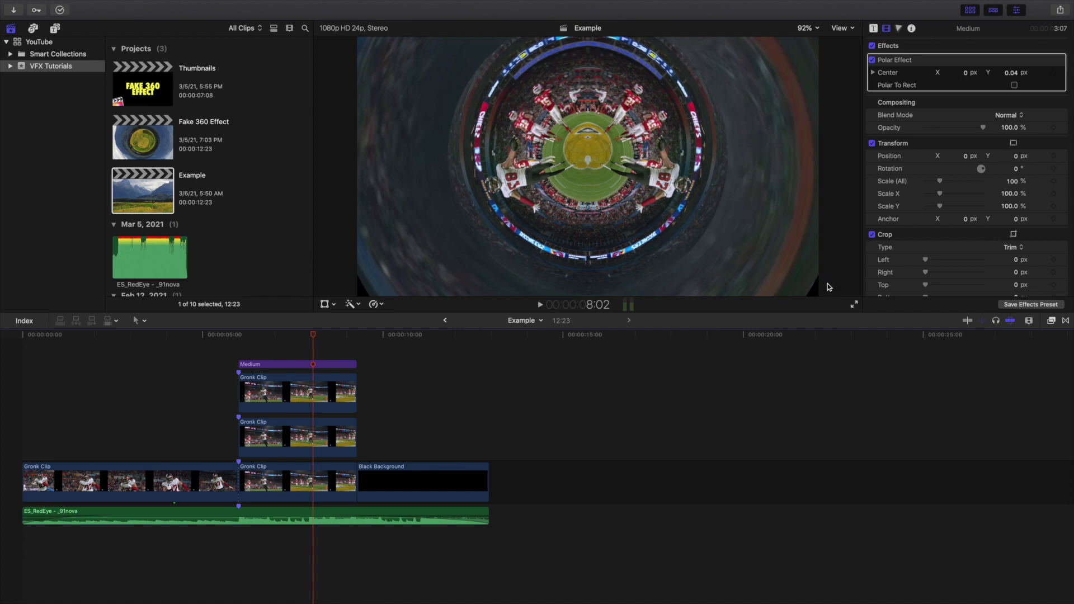
left_click(308, 365)
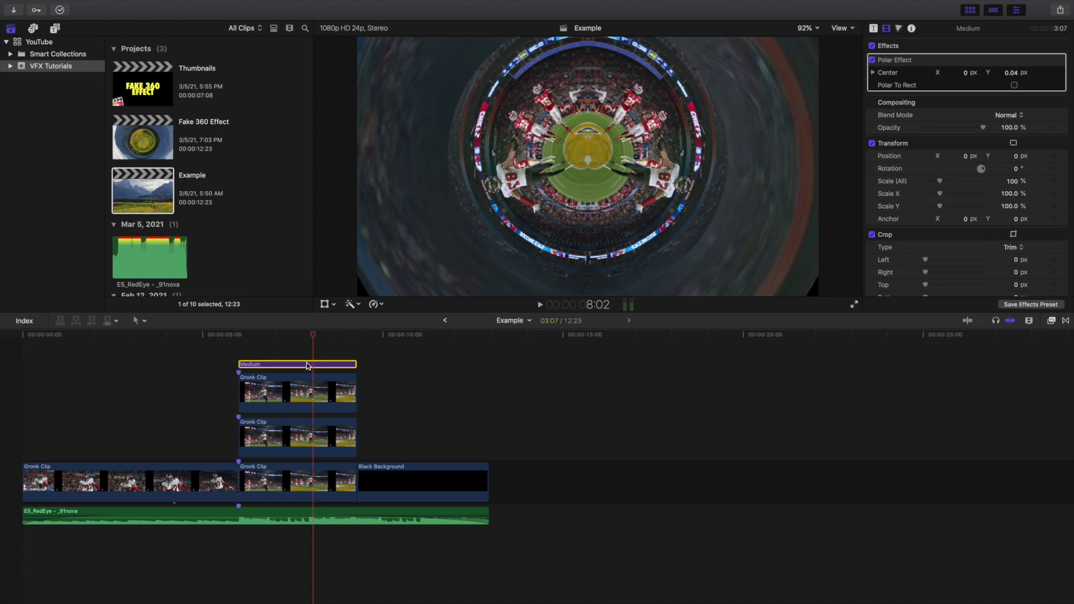
- Search 'fish', apply Fisheye to the Medium layer, and set its Amount to 4.0
left_click(1052, 322)
left_click(910, 597)
type("fish")
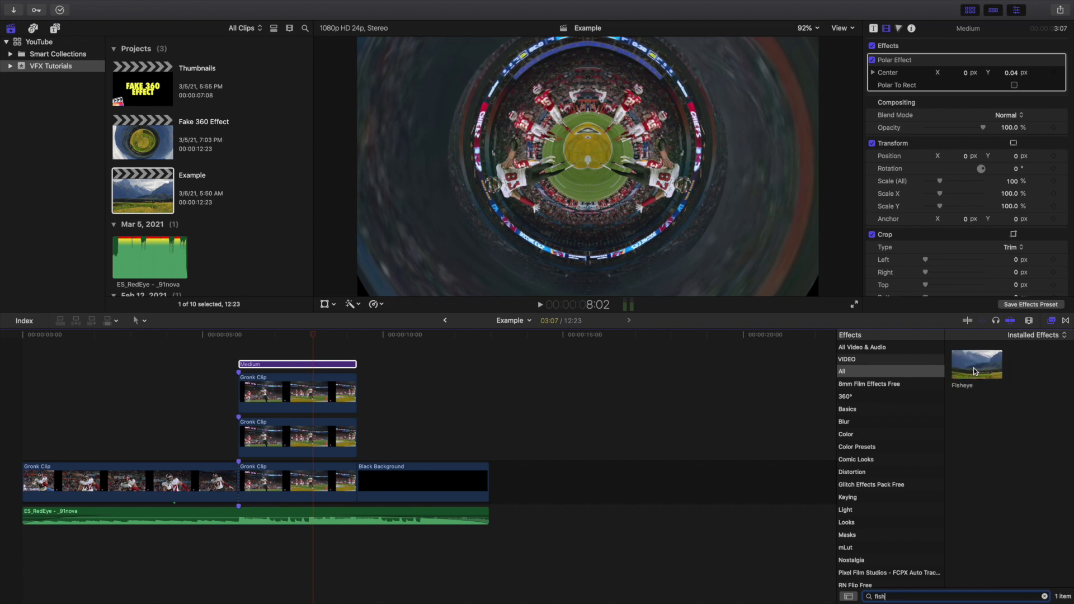
left_click_drag(974, 371, 340, 368)
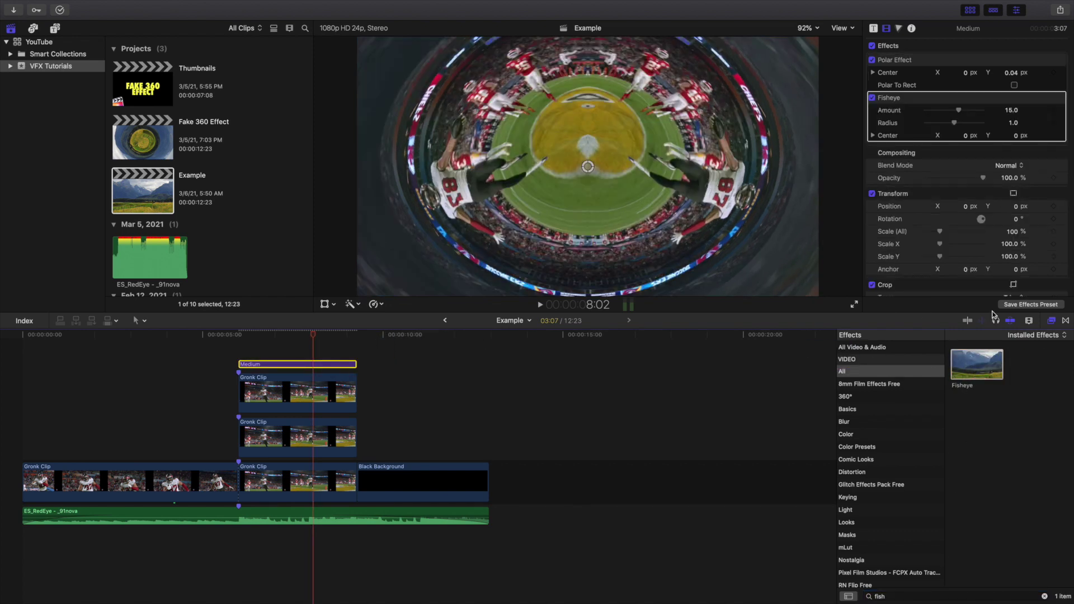
left_click(1048, 325)
left_click(1012, 110)
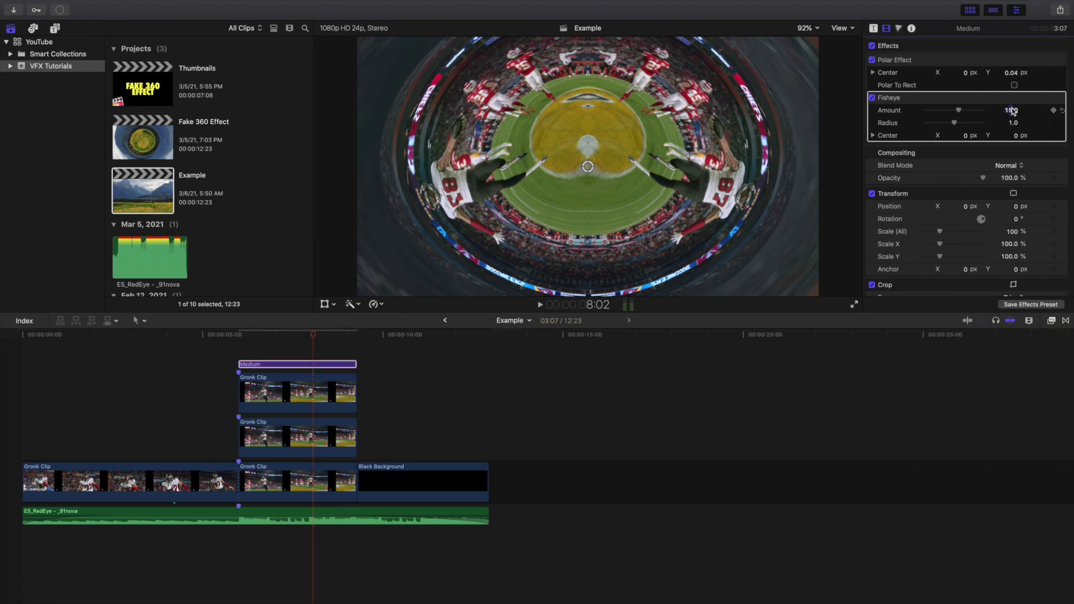
type("4")
key("Return")
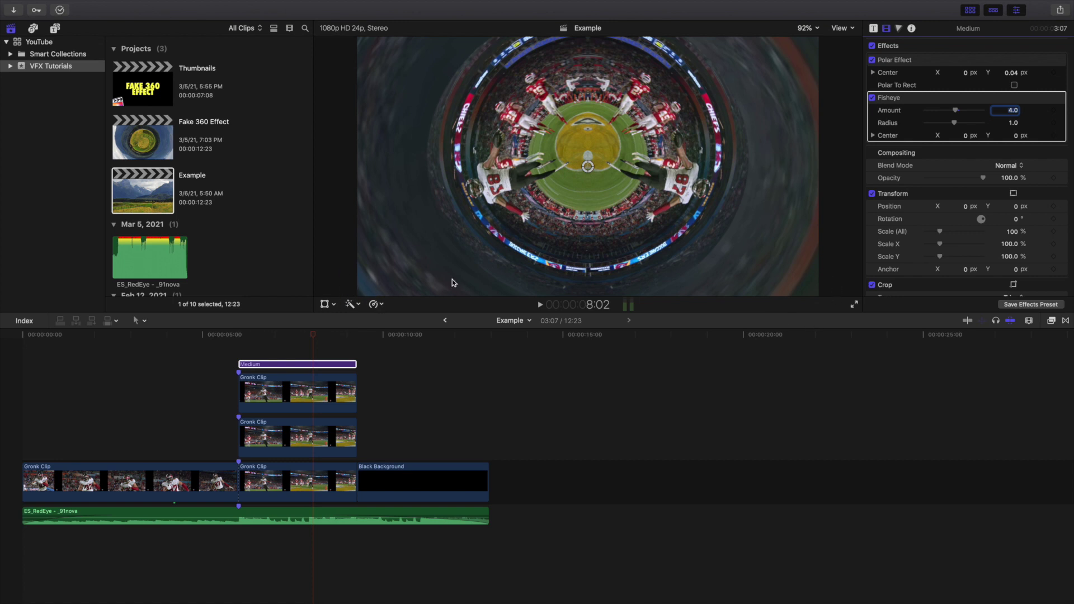
- Toggle the Fisheye effect off and on to compare, leaving it enabled
left_click(873, 98)
left_click(874, 98)
left_click(873, 98)
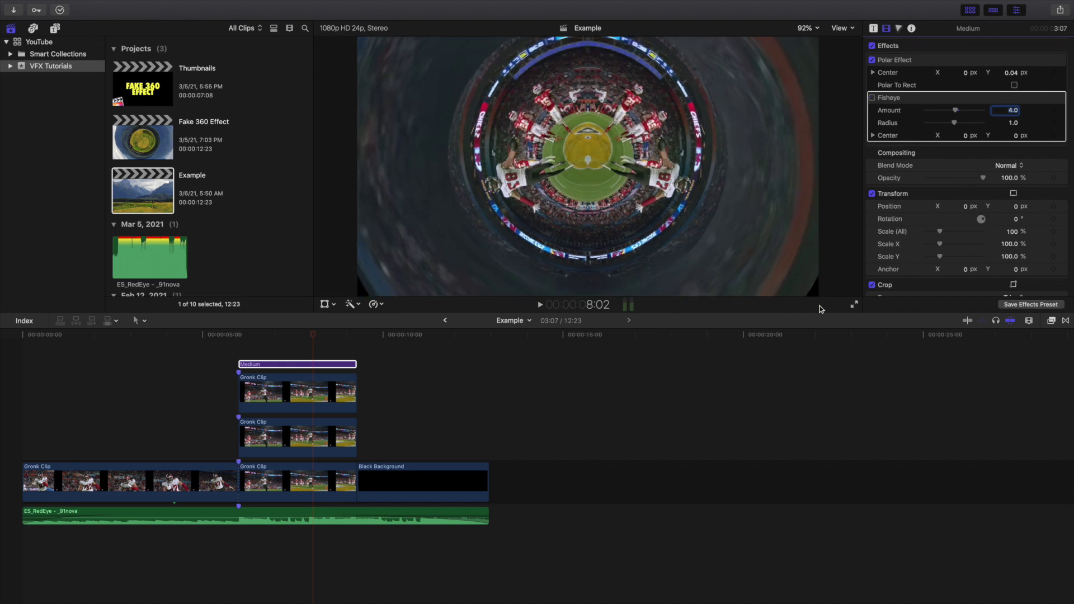
left_click(873, 98)
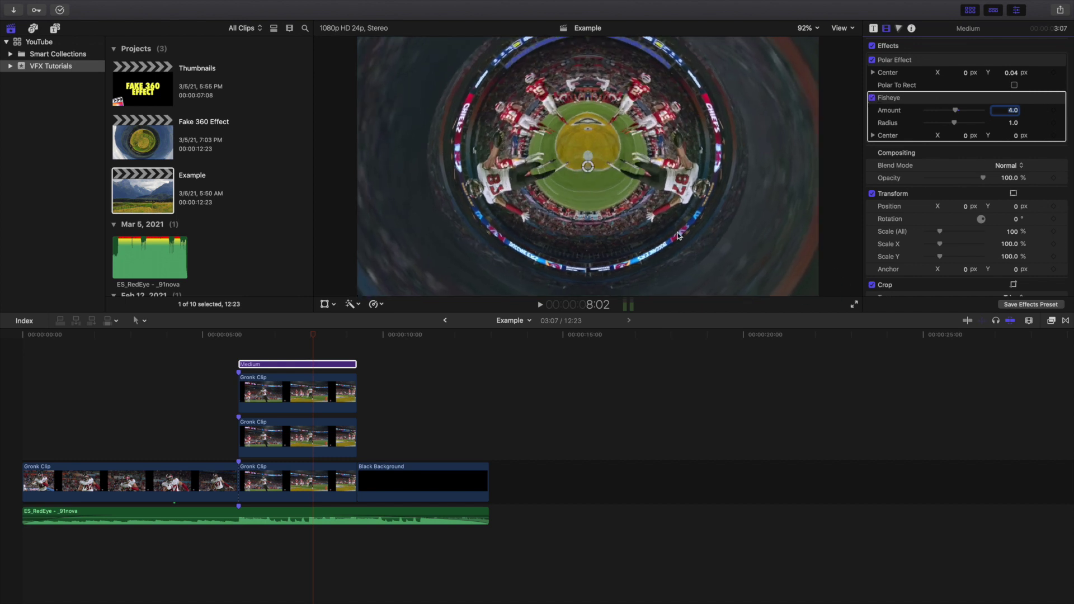
left_click(2, 394)
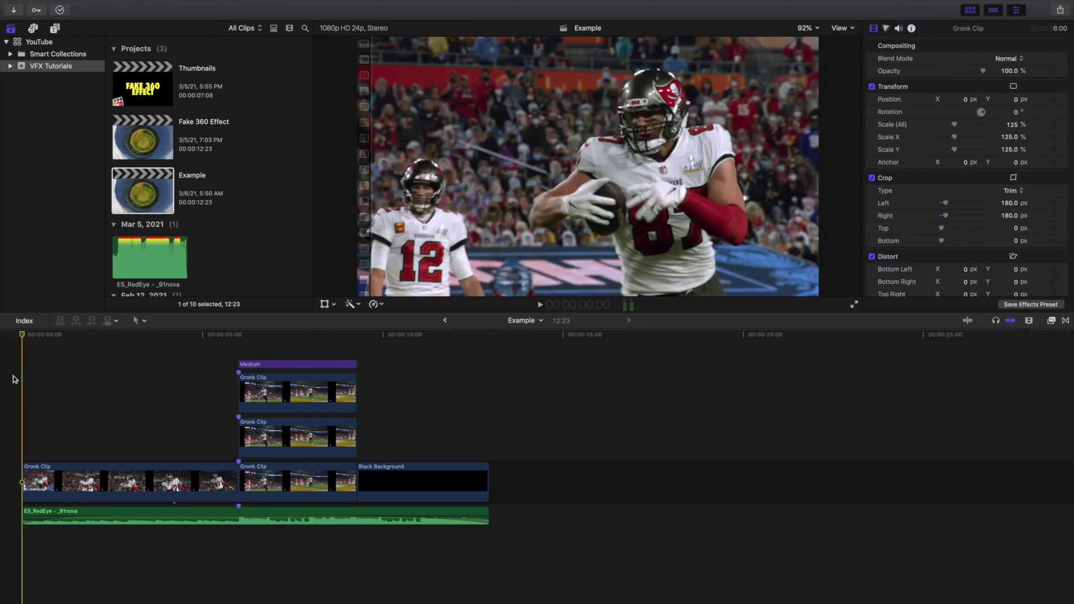
- Play back the tiny planet, replay from about 6:08, then open the Fake 360 Effect project
key("space")
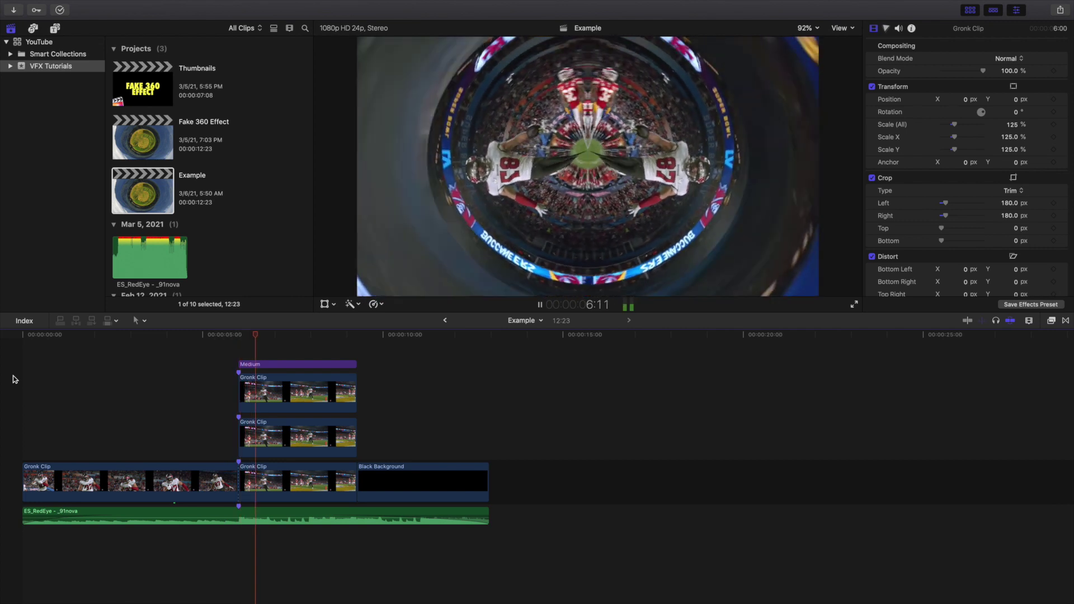
key("space")
left_click(251, 342)
key("space")
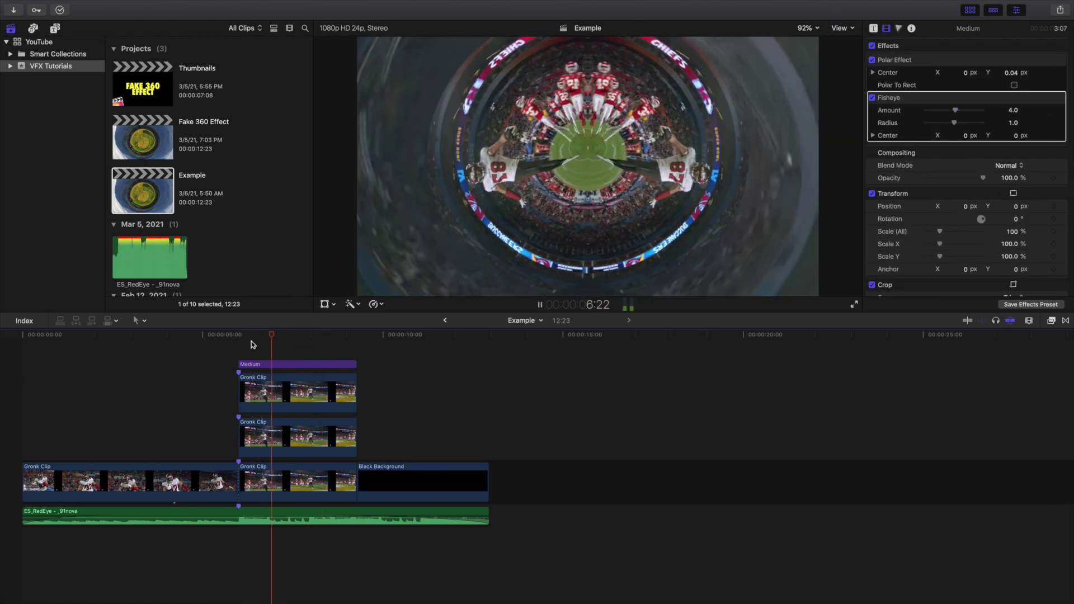
key("space")
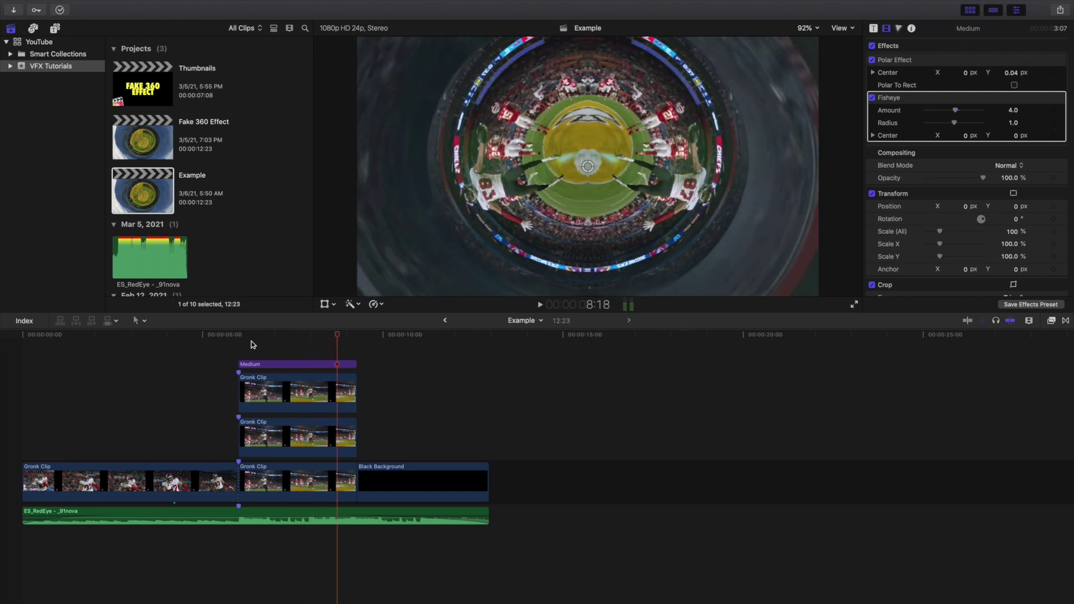
double_click(144, 126)
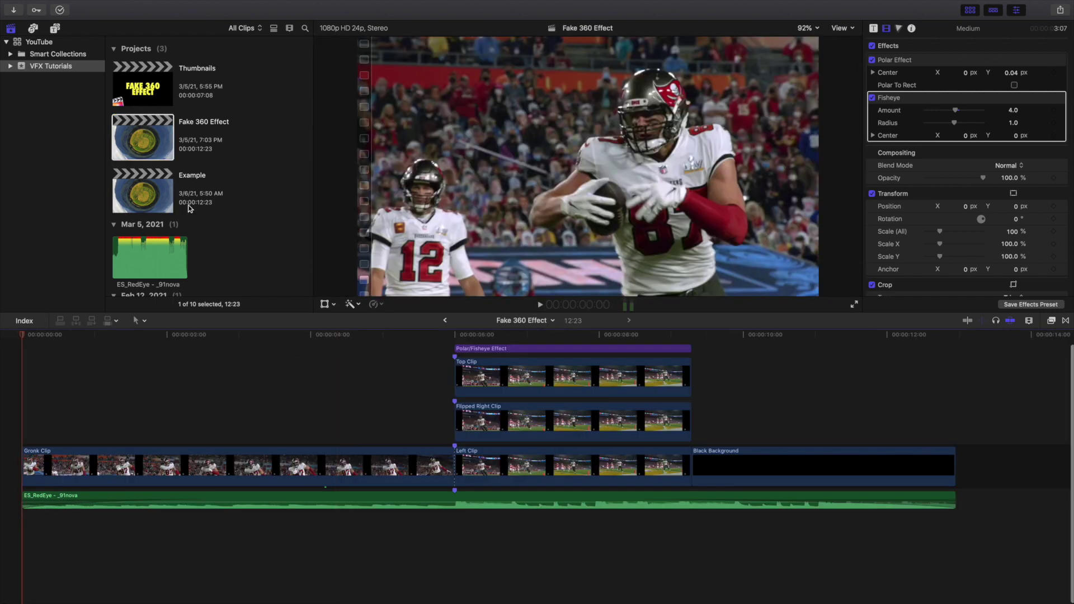
- Disable the Polar/Fisheye adjustment layer with V, then inspect Left Clip's transform and Flipped Right Clip
left_click(476, 366)
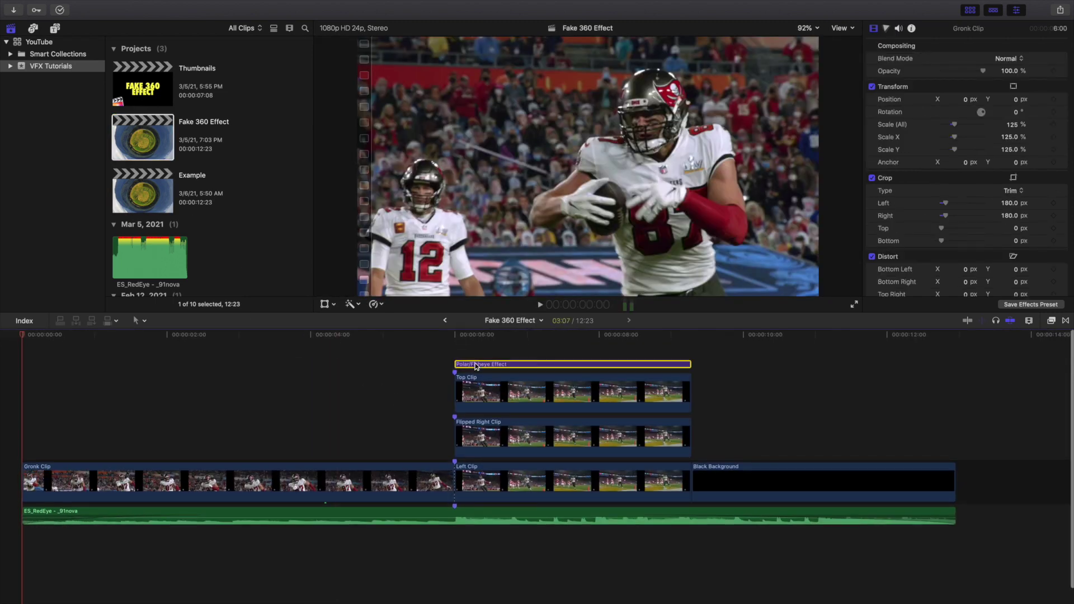
key("v")
left_click(477, 351)
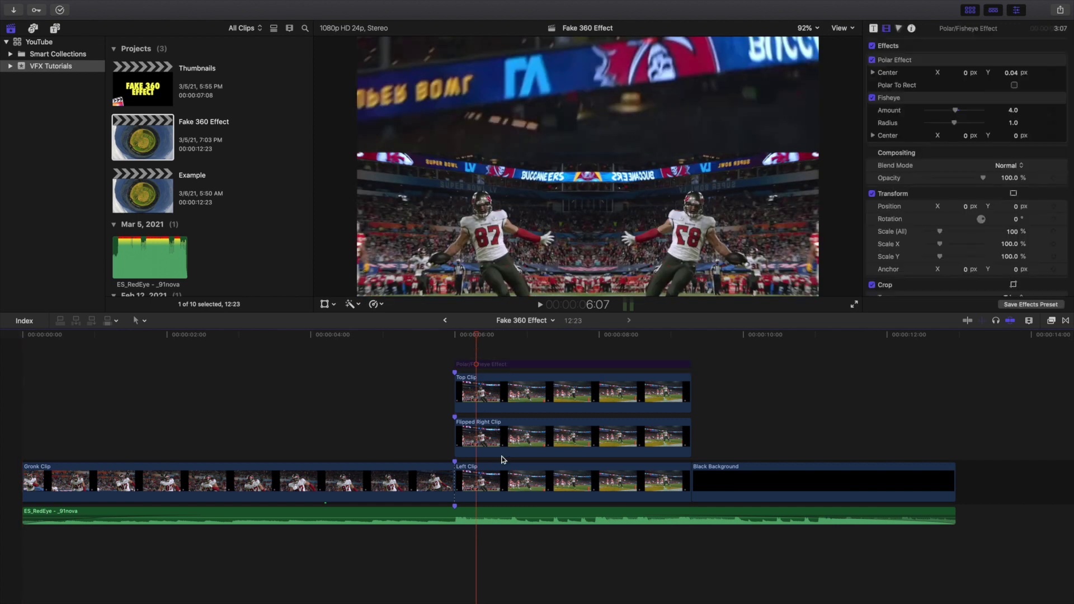
left_click(514, 476)
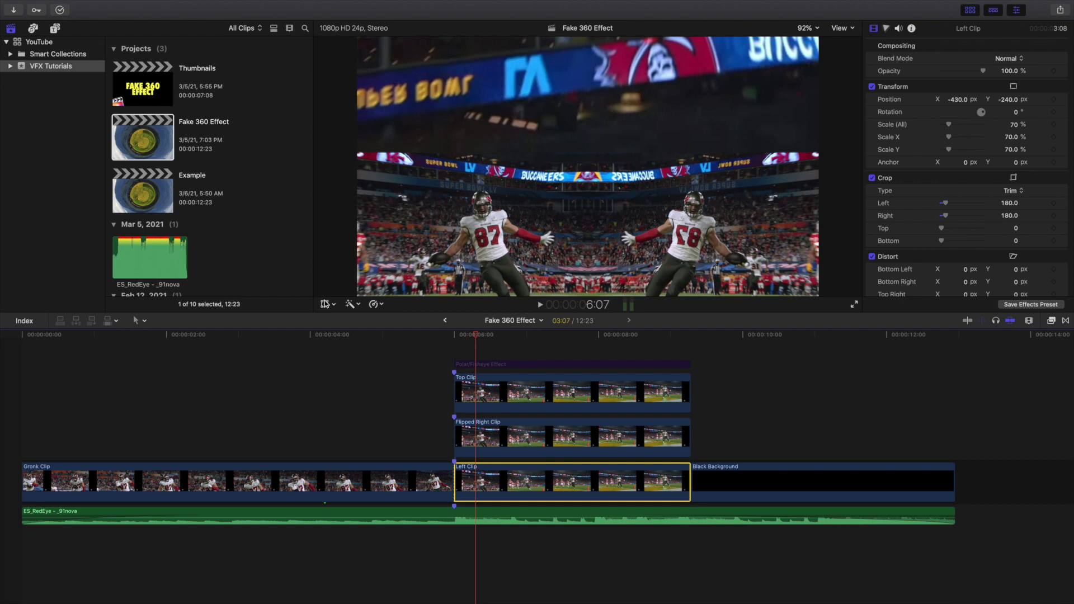
left_click(324, 304)
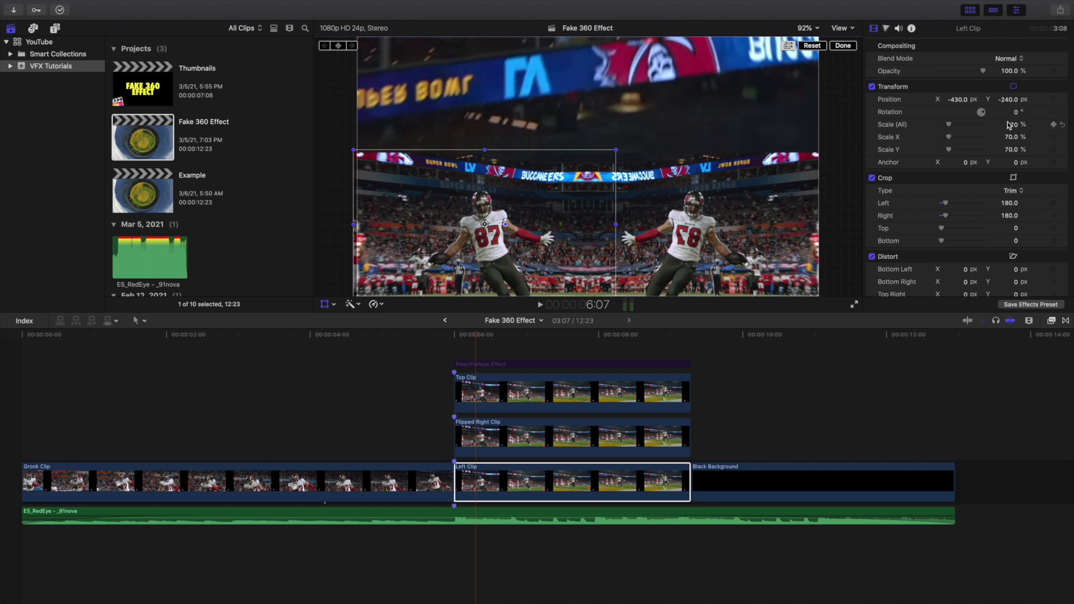
left_click(566, 429)
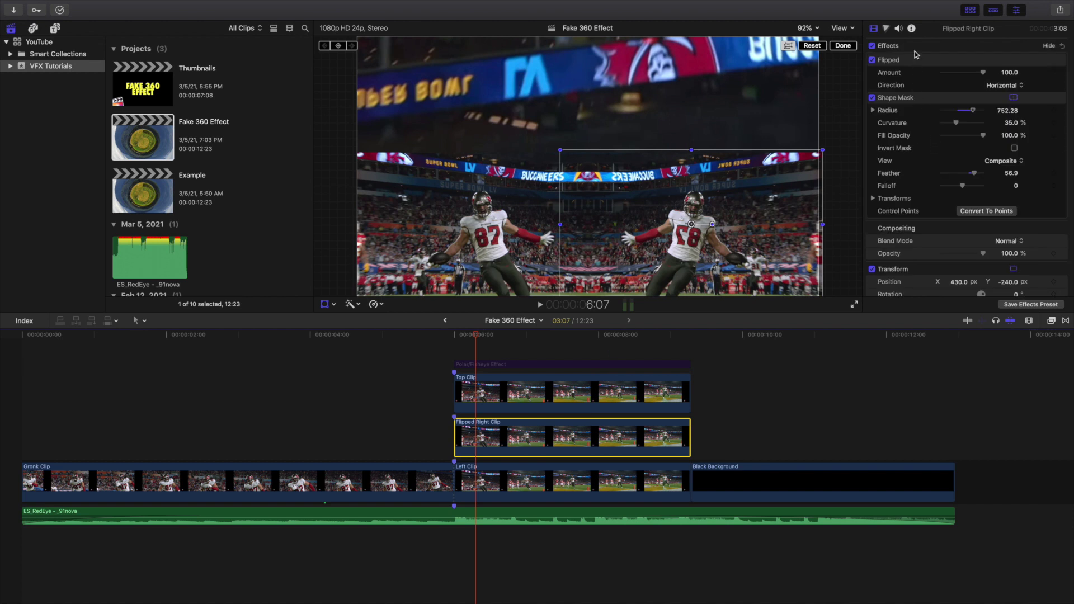
- Show the Flipped Right Clip's Shape Mask overlay on the viewer to inspect it, then hide it
left_click(928, 100)
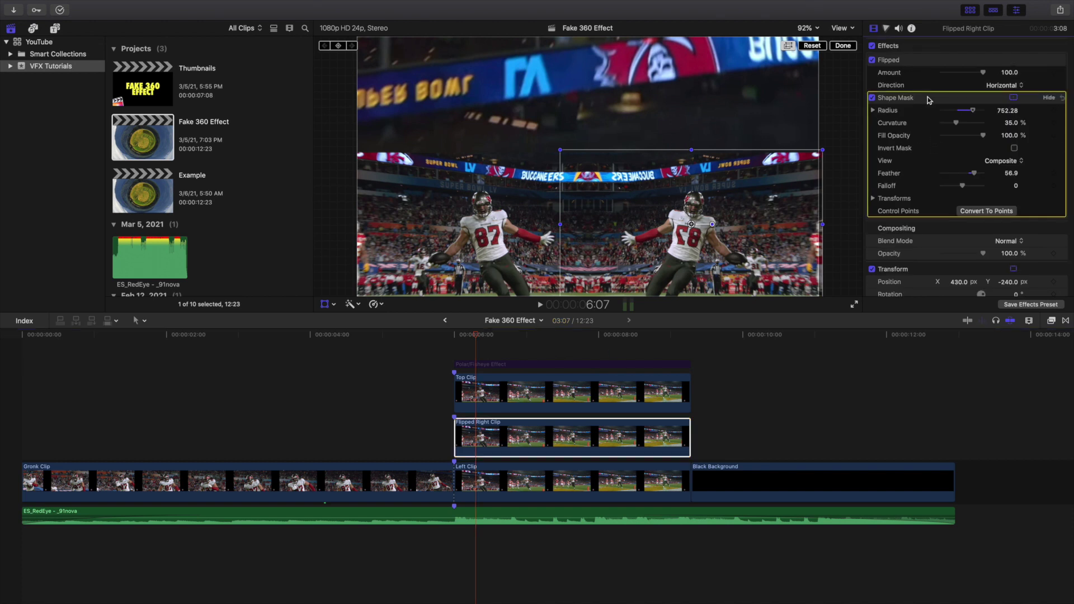
left_click(843, 47)
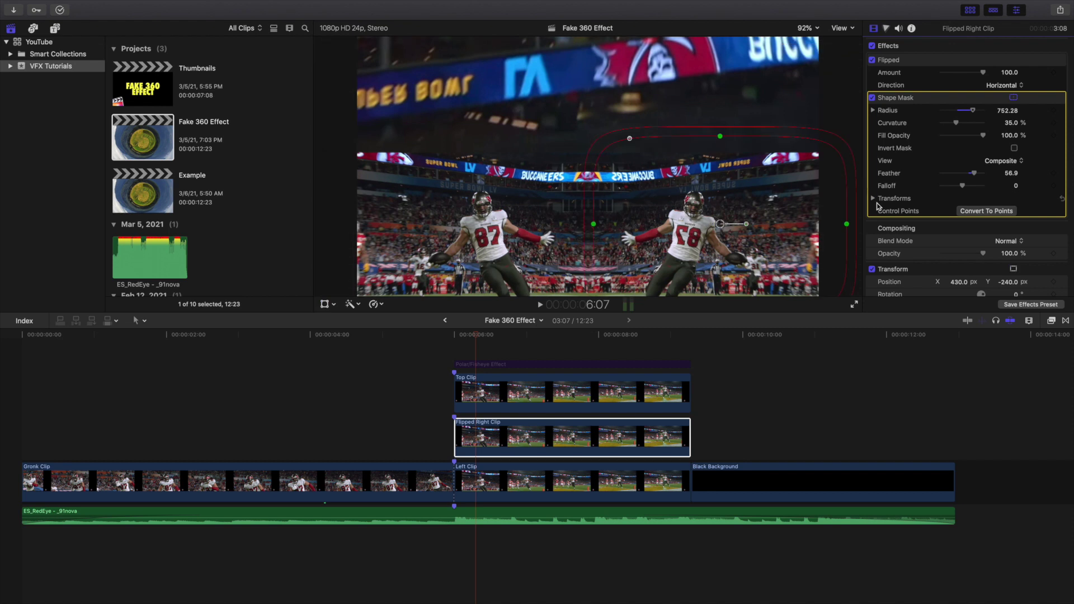
scroll(885, 208, "down", 2)
left_click(909, 220)
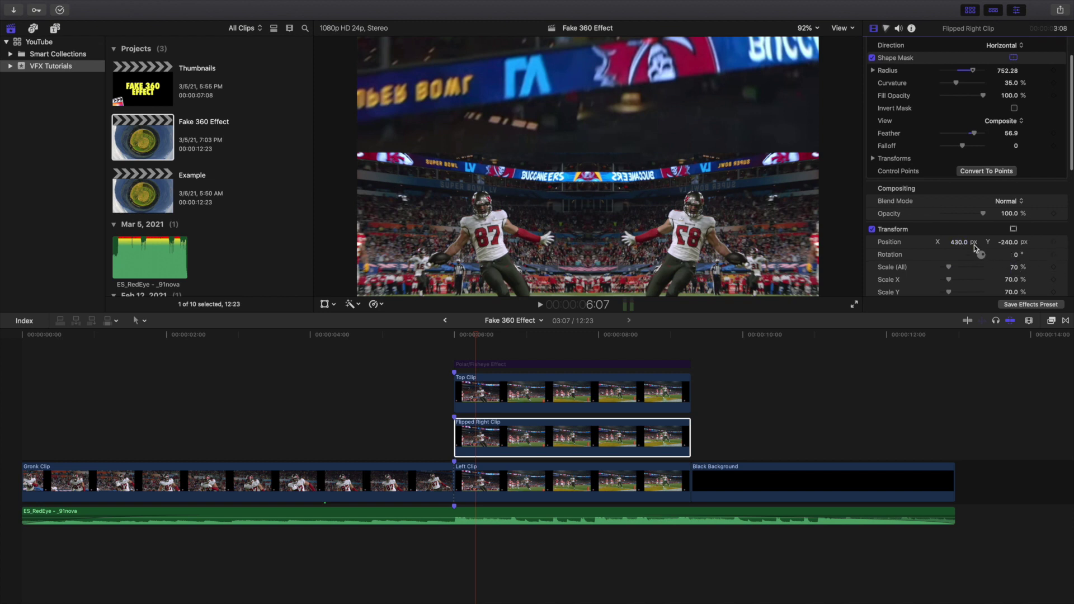
scroll(962, 247, "up", 1)
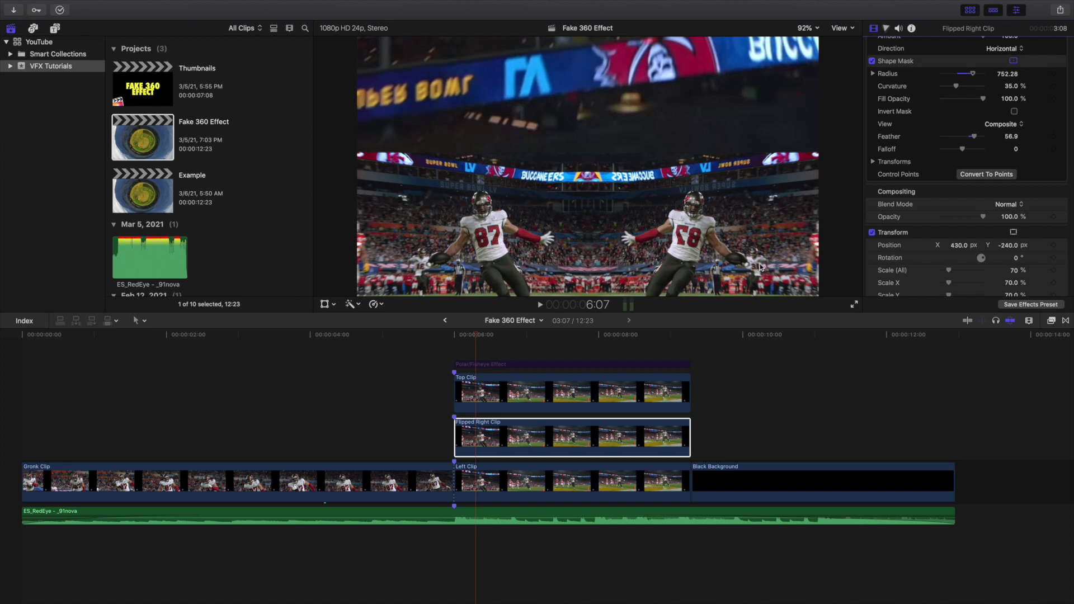
- Check the Top Clip's shape mask settings, then open the finished Example project
left_click(594, 383)
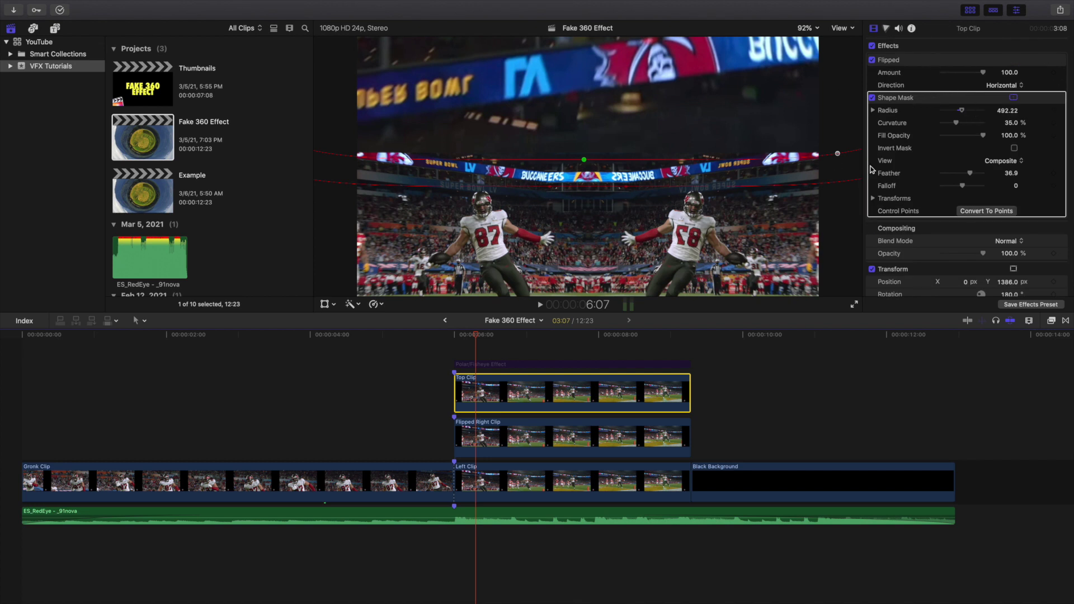
scroll(952, 168, "down", 5)
left_click(942, 189)
scroll(968, 194, "down", 2)
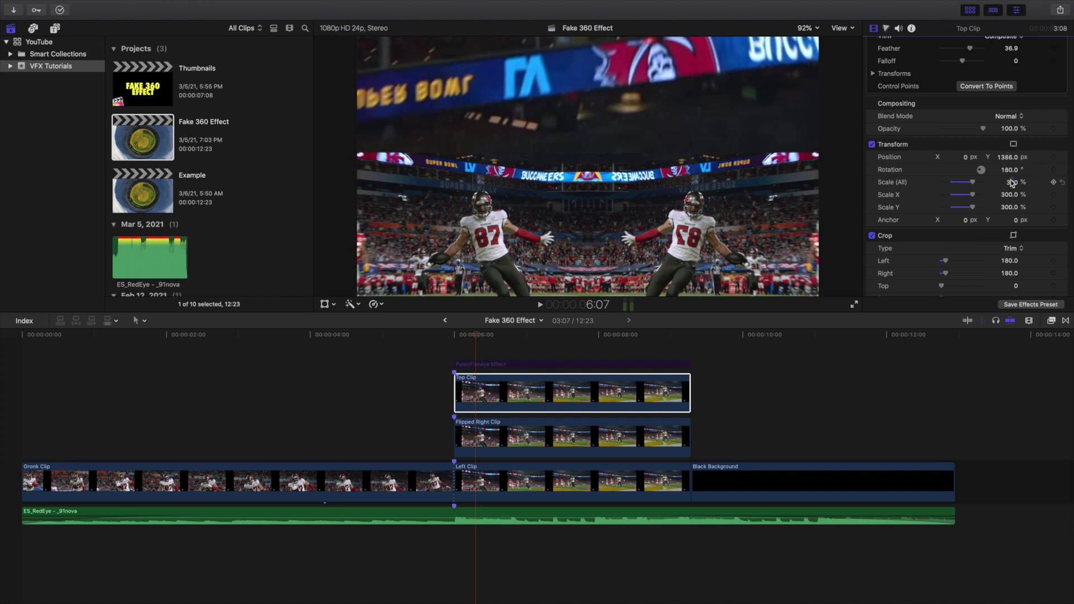
double_click(167, 203)
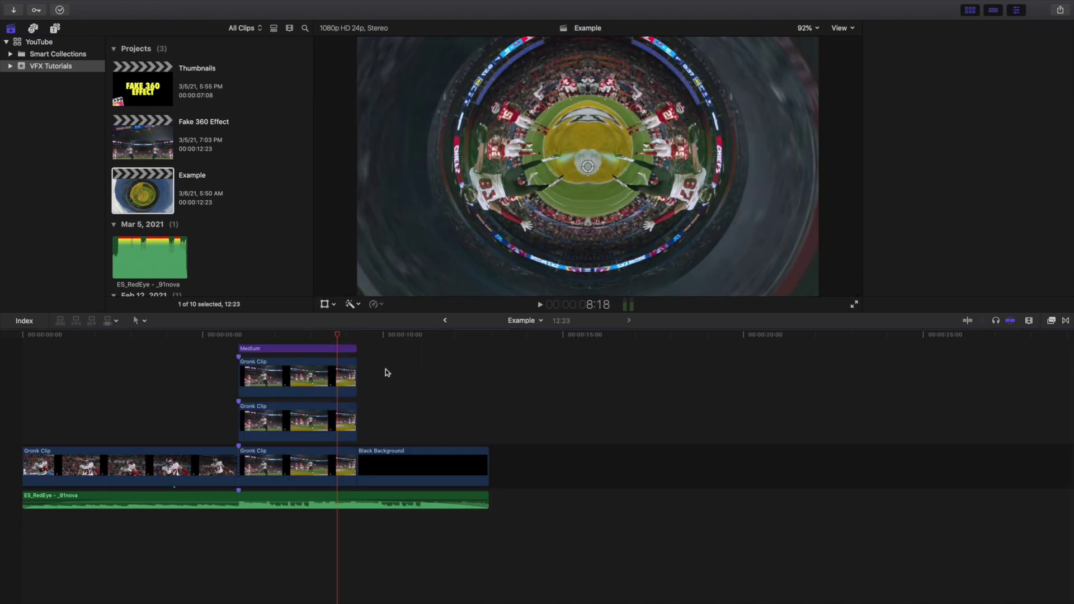
- Reopen the Fake 360 Effect project and re-enable the Polar/Fisheye adjustment layer
scroll(1022, 191, "down", 3)
double_click(145, 121)
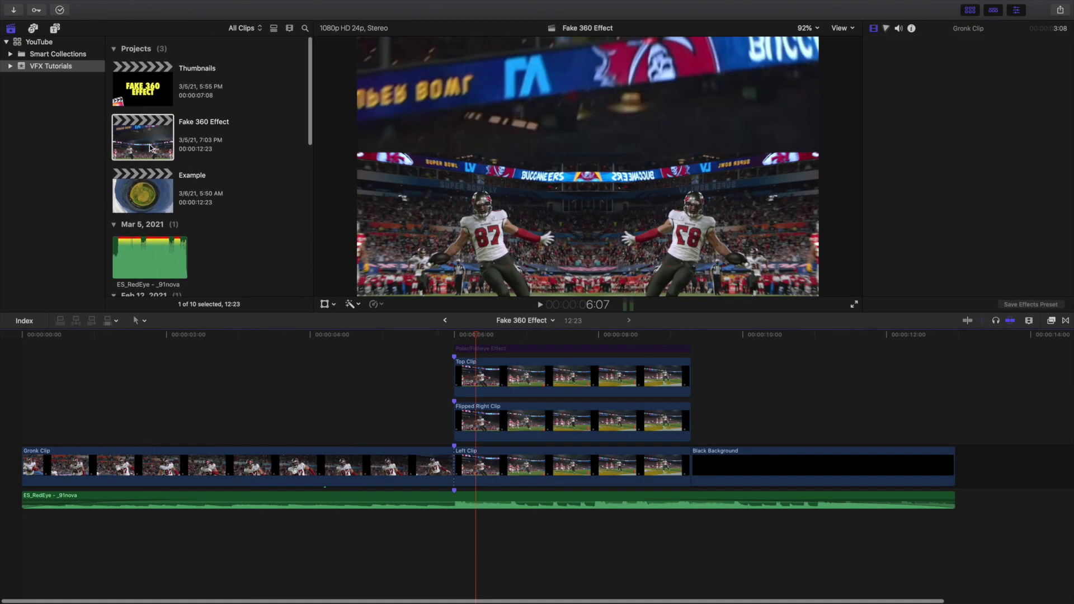
left_click(487, 364)
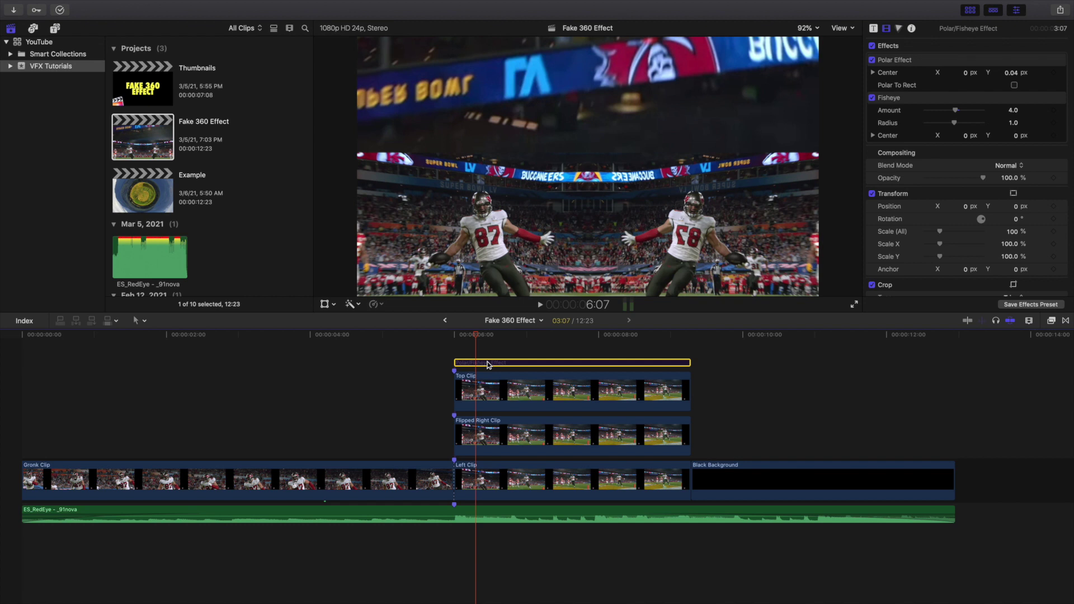
key("v")
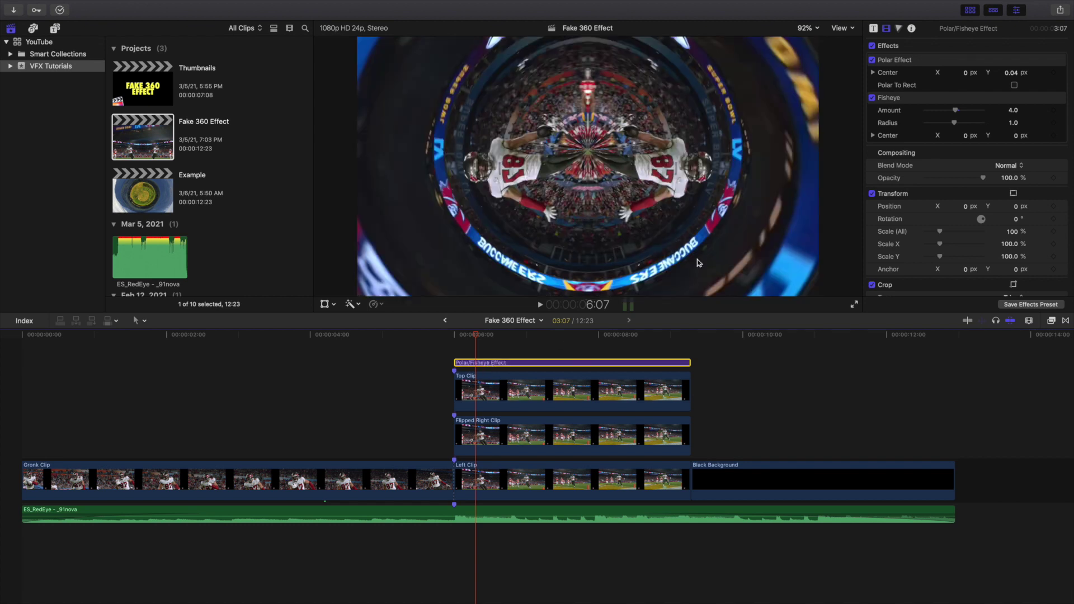
- Toggle the Polar Effect and Fisheye distortion off and on to compare, leaving both on
left_click(887, 63)
left_click(873, 60)
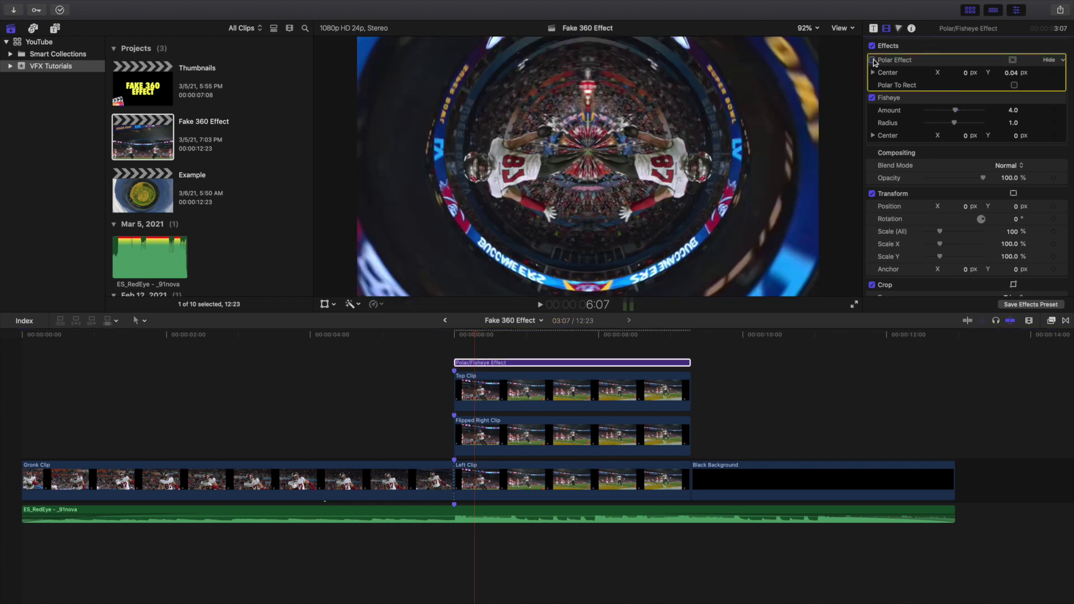
left_click(874, 60)
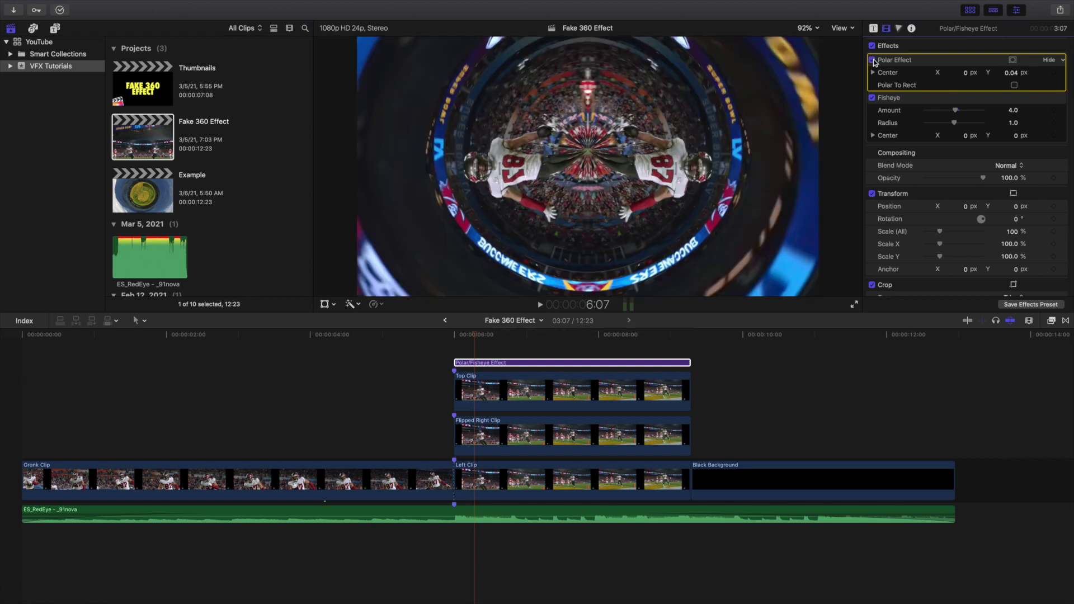
left_click(873, 97)
left_click(873, 98)
left_click(873, 97)
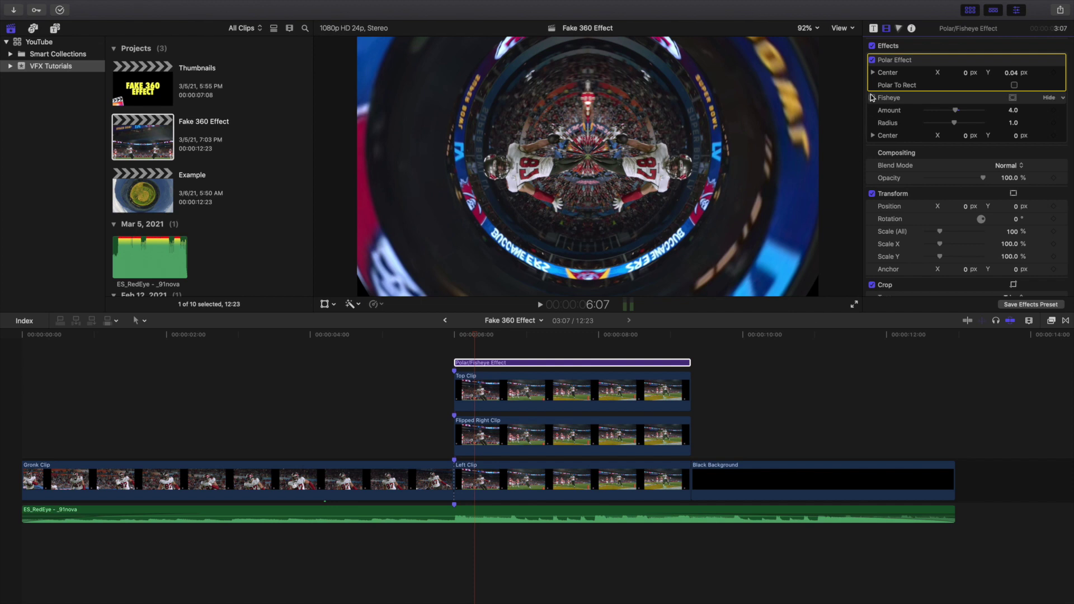
left_click(872, 98)
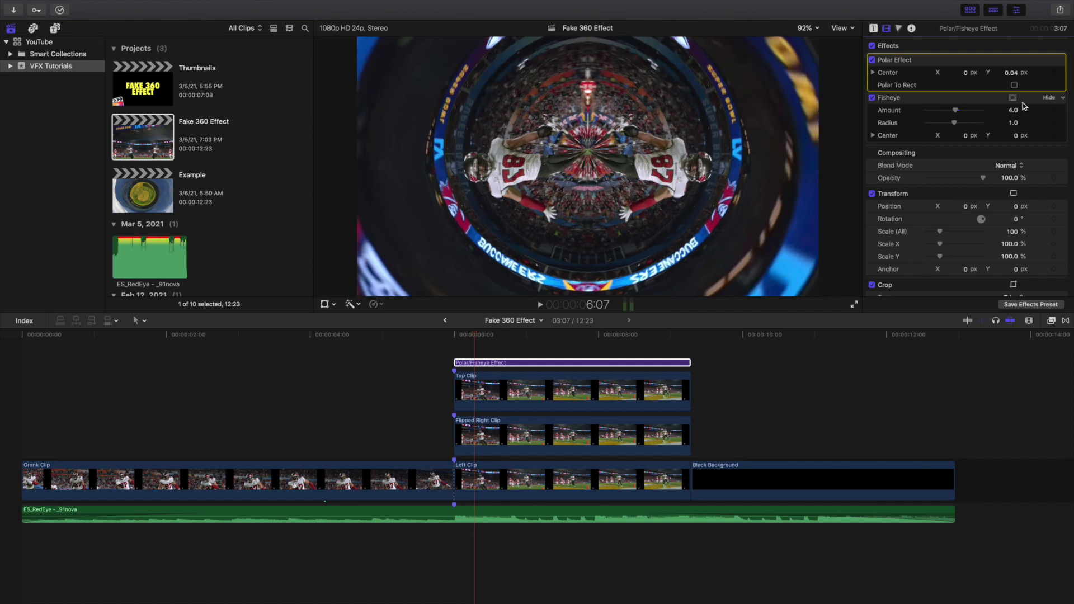
left_click(600, 363)
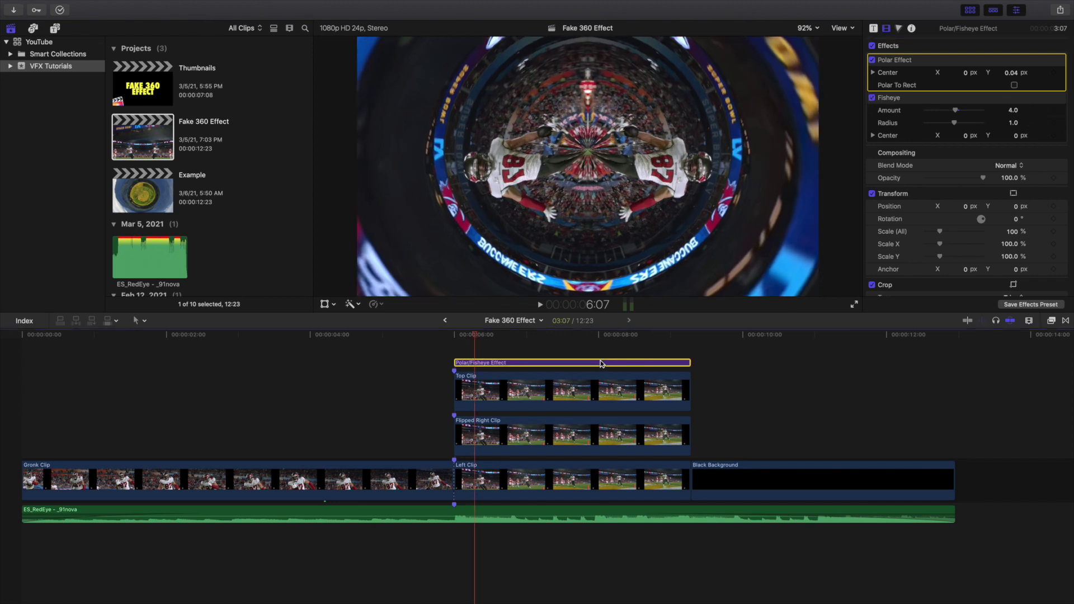
- Review the Top, Flipped Right and Left clips' settings, then deselect all clips
left_click(587, 390)
scroll(1022, 256, "down", 3)
scroll(1029, 196, "up", 3)
key("super+Down")
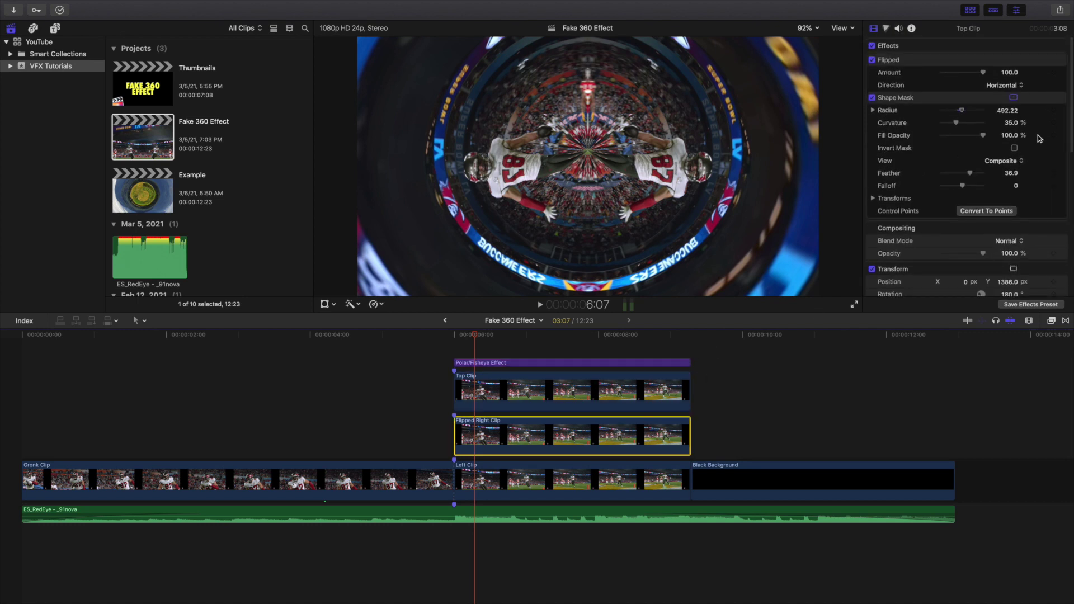
scroll(976, 170, "down", 3)
left_click(616, 469)
scroll(976, 127, "down", 5)
scroll(976, 126, "up", 5)
left_click(19, 451)
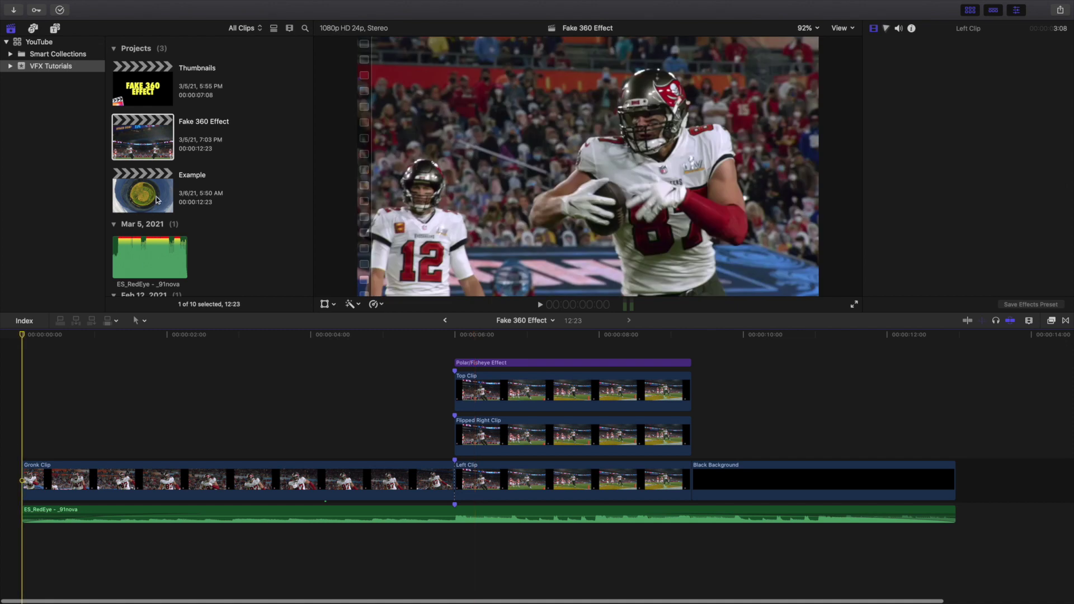
- Delete the Example project and open the Fake 360 Effect project
left_click(155, 210)
key("super+BackSpace")
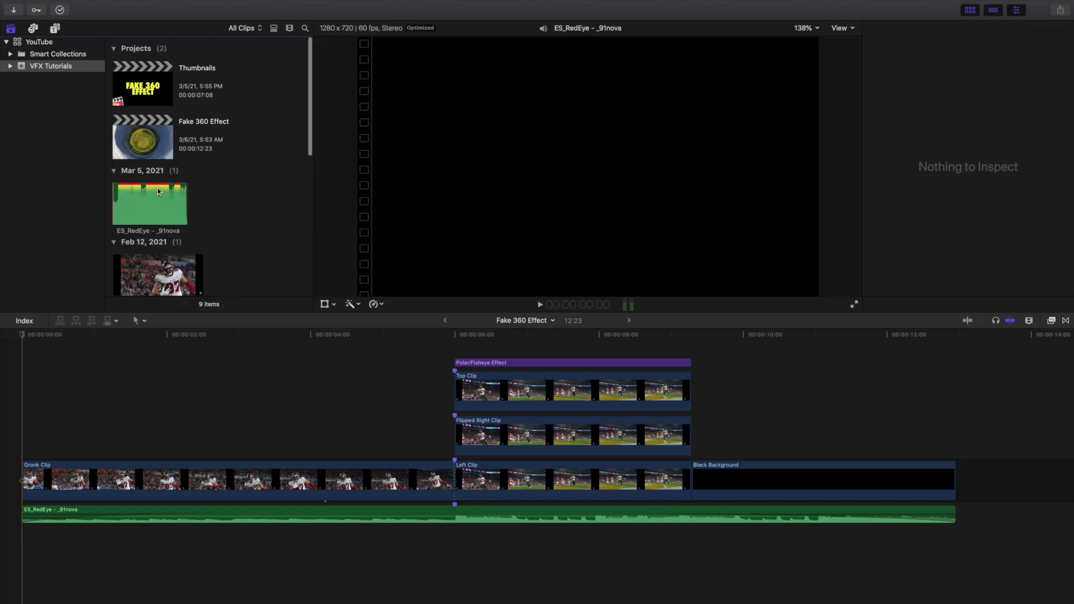
left_click(155, 157)
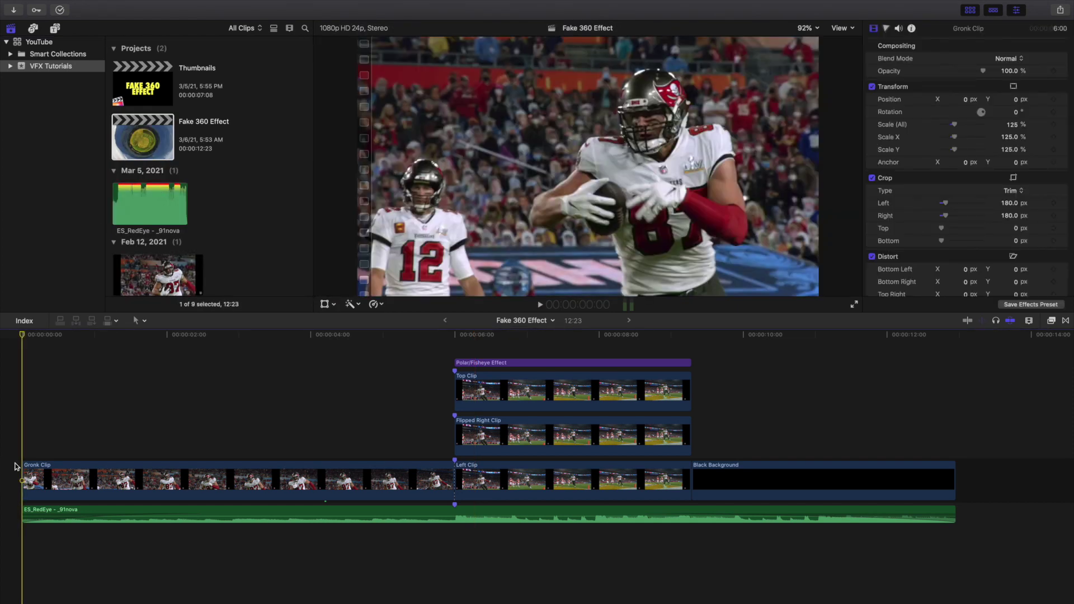
- Play the finished tiny-planet edit from the start of the timeline
key("space")
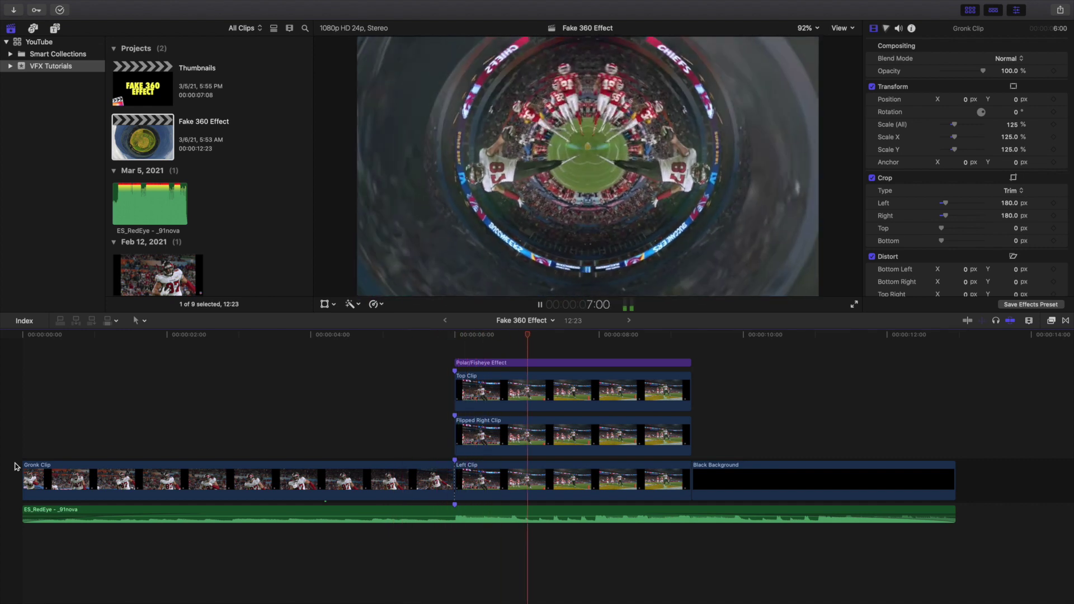
key("space")
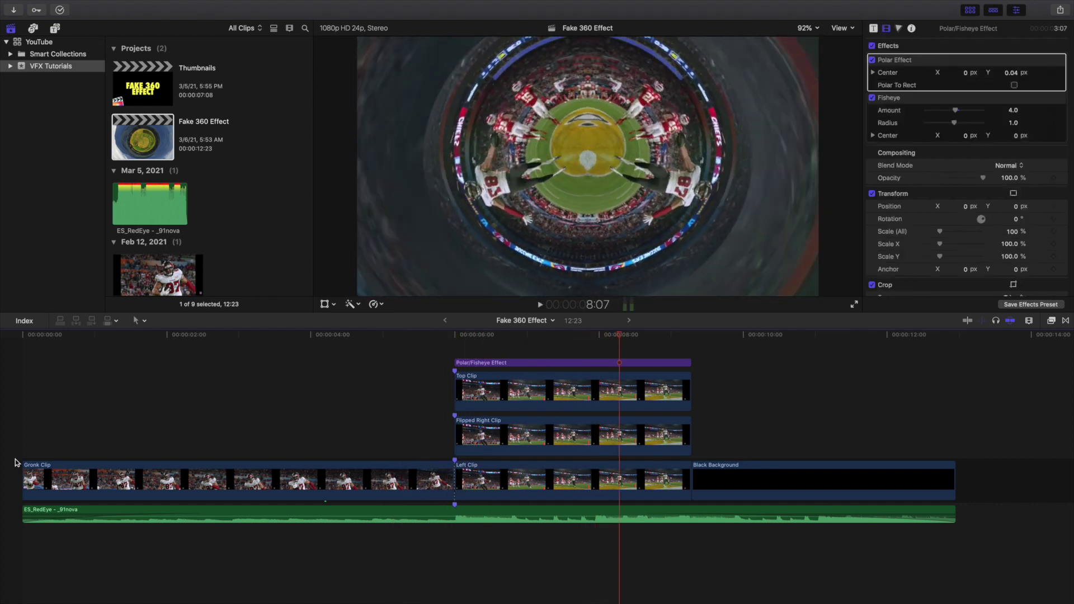
key("Home")
key("space")
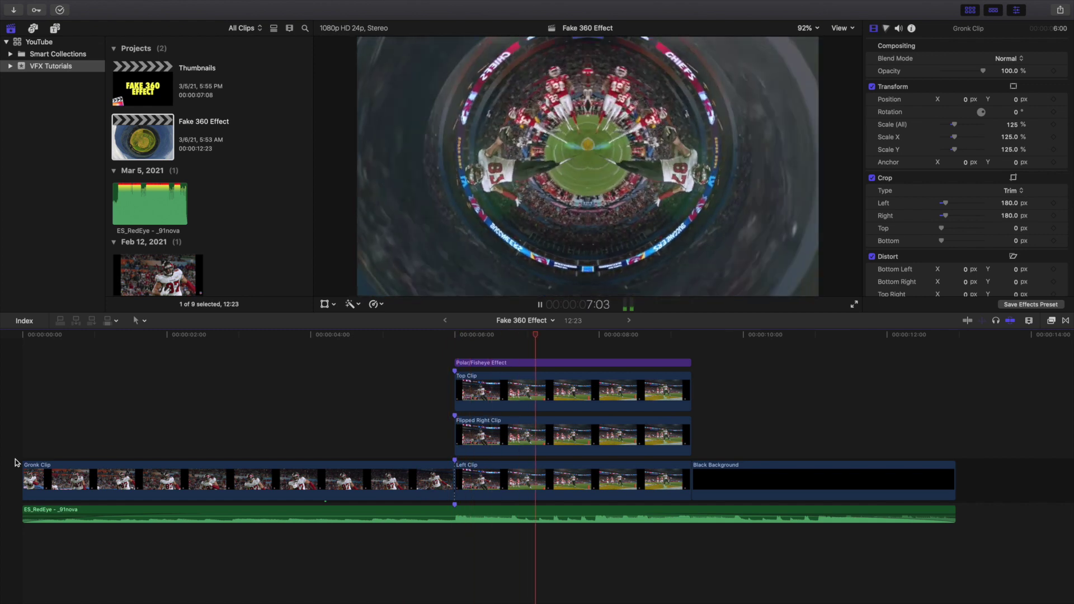
key("space")
key("Home")
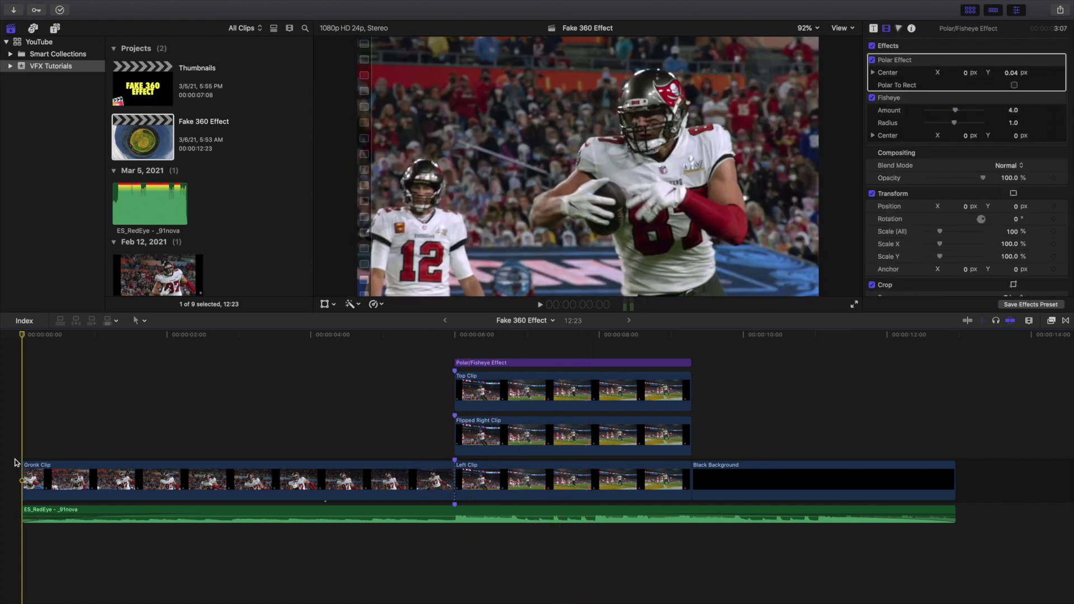
key("space")
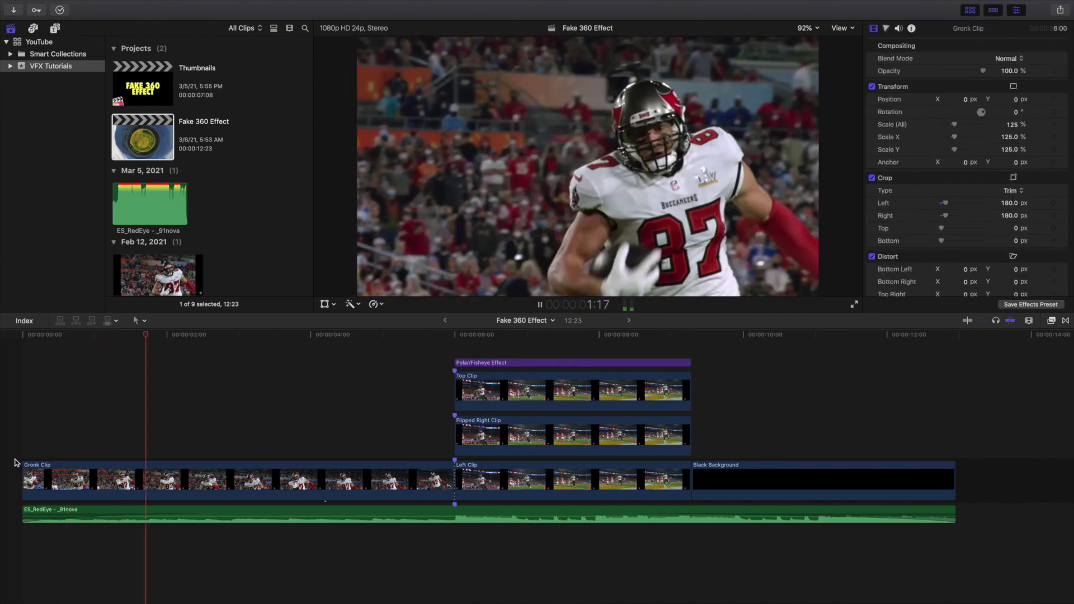